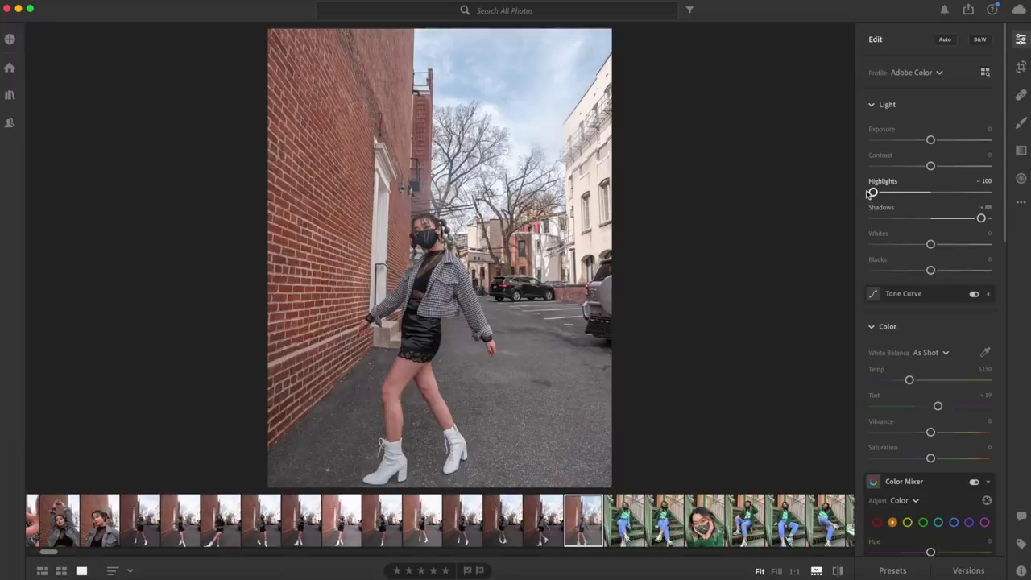
Set the alley photo's Highlights to −62 and Whites to −36.
left_click_drag(873, 192, 886, 194)
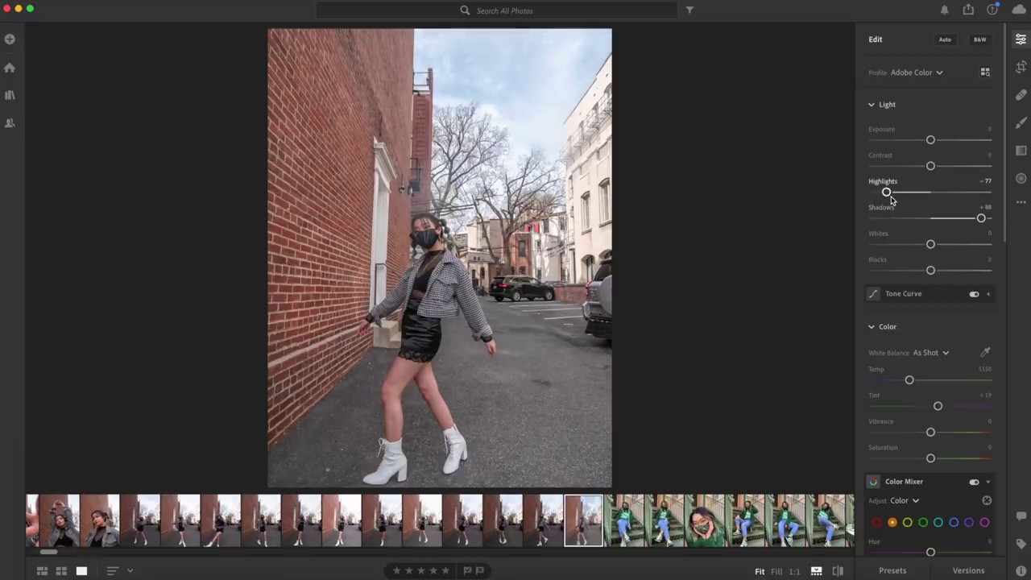
left_click_drag(930, 244, 893, 244)
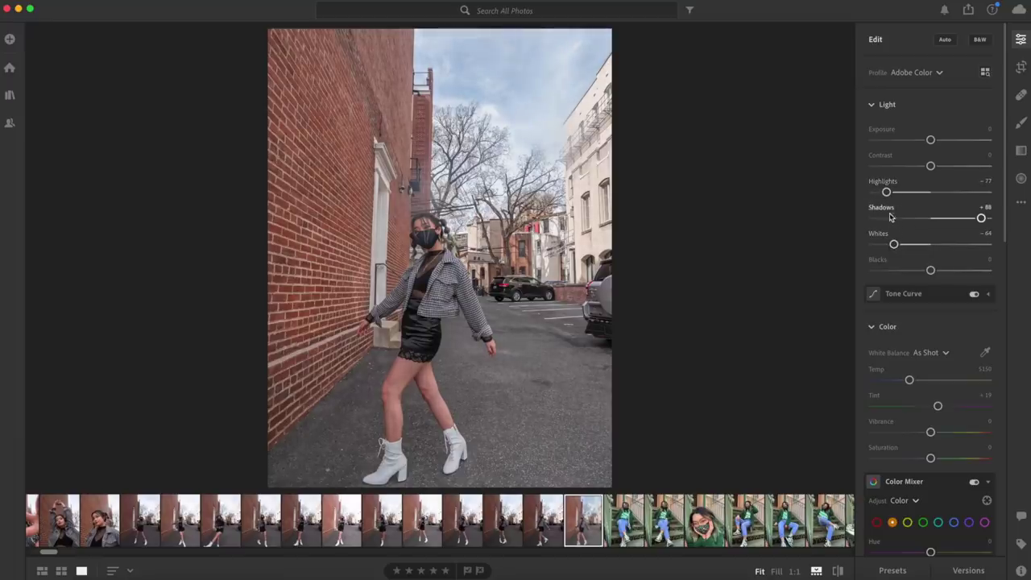
left_click_drag(886, 192, 894, 191)
key("a")
key("e")
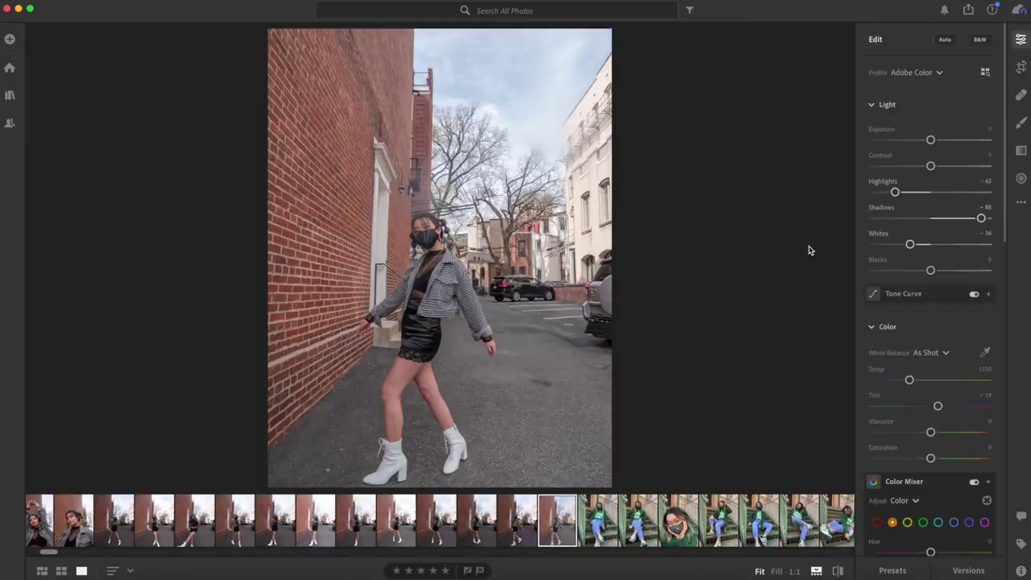
Crop the alley photo to the 4 x 5 / 8 x 10 aspect ratio, tightening and repositioning the frame around the woman.
left_click(1022, 69)
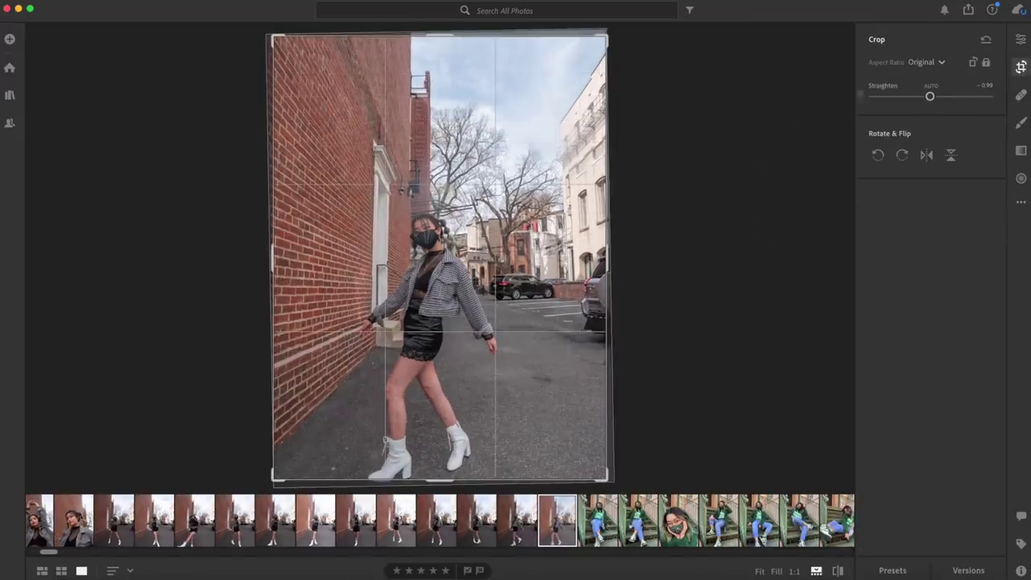
left_click(932, 62)
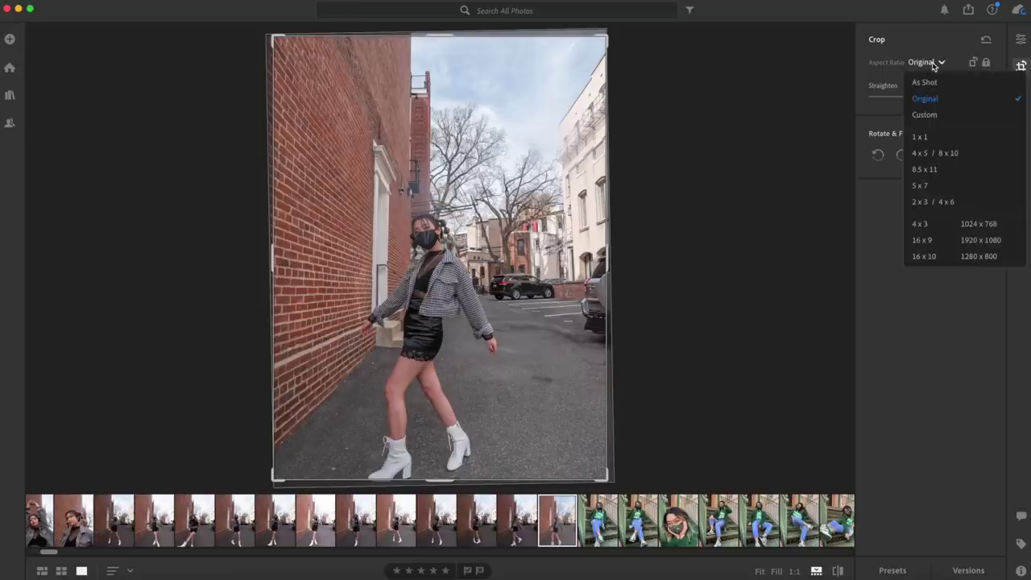
left_click(930, 154)
left_click_drag(510, 293, 510, 240)
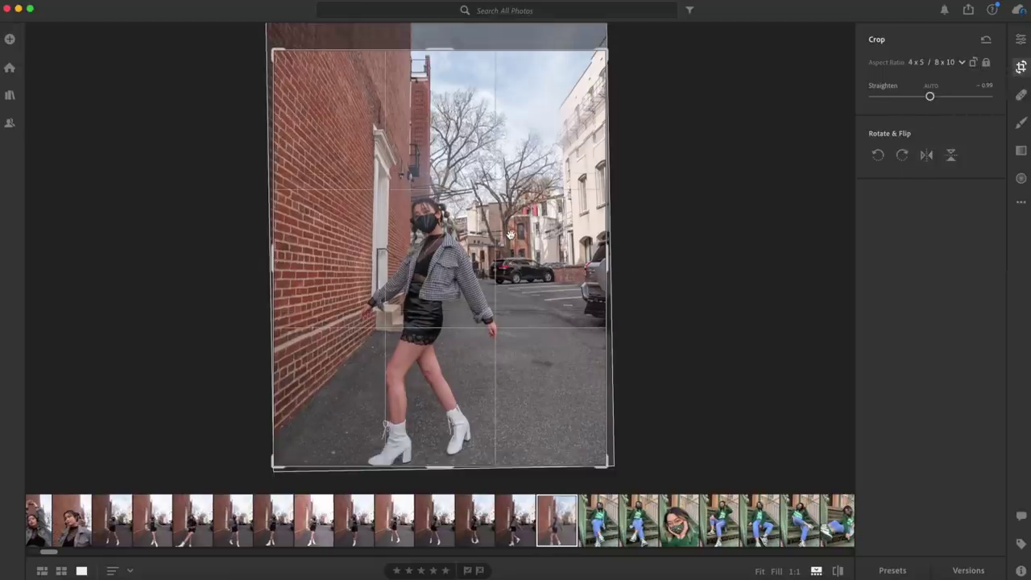
left_click_drag(605, 54, 594, 67)
mouse_move(509, 182)
left_mouse_down()
mouse_move(487, 182)
mouse_move(506, 183)
left_mouse_up()
key("Return")
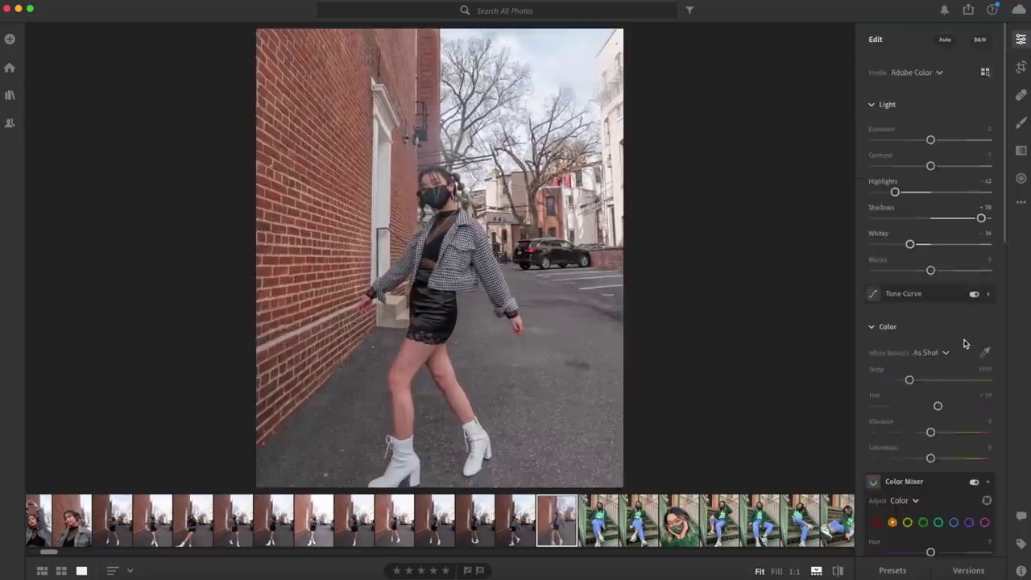
Set the orange luminance to −1 and lower the yellow hue slightly in the Color Mixer.
scroll(964, 343, "down", 3)
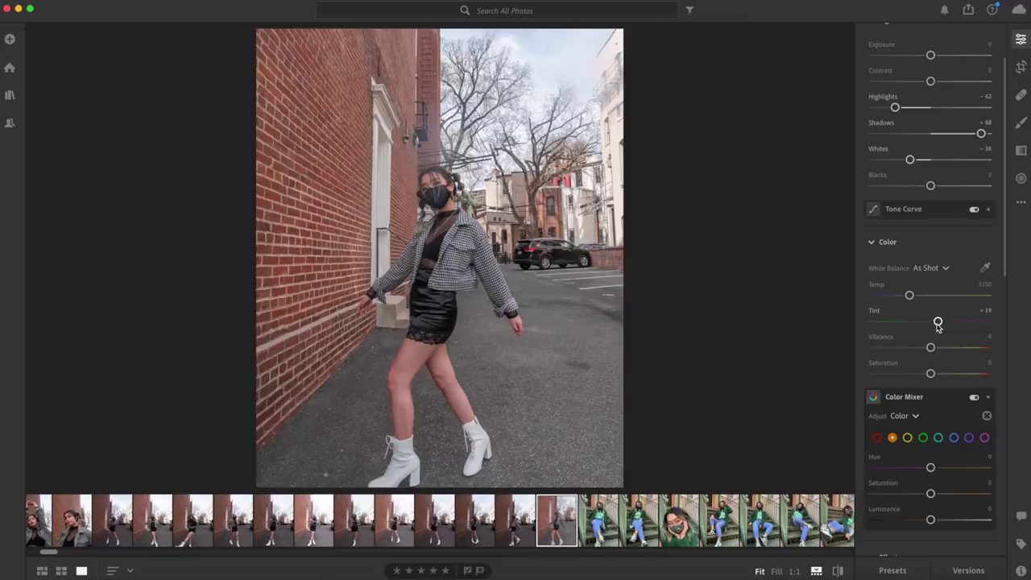
scroll(937, 325, "down", 4)
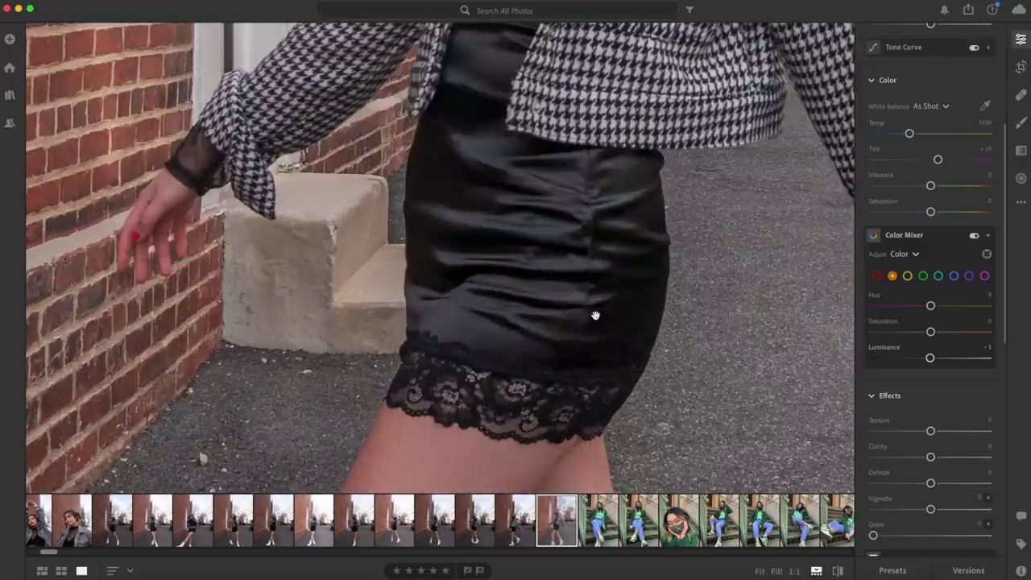
left_click(595, 314)
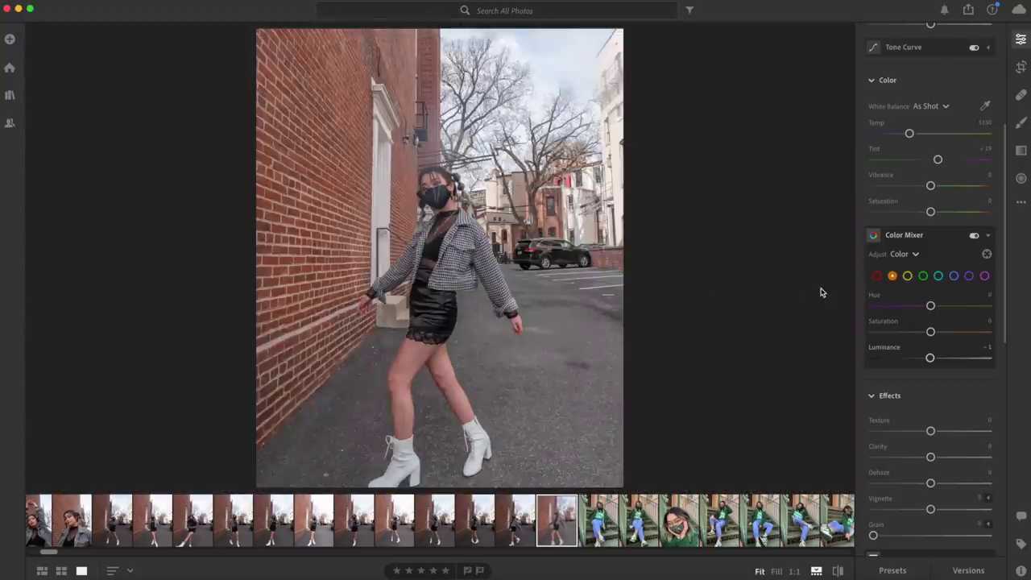
left_click(908, 276)
mouse_move(931, 306)
left_mouse_down()
mouse_move(908, 305)
mouse_move(925, 315)
left_mouse_up()
Shift the blue hue toward teal for the sky and set the green luminance to −15.
left_click(924, 279)
left_click(954, 276)
left_click_drag(930, 305, 922, 358)
left_click(892, 275)
left_click(923, 275)
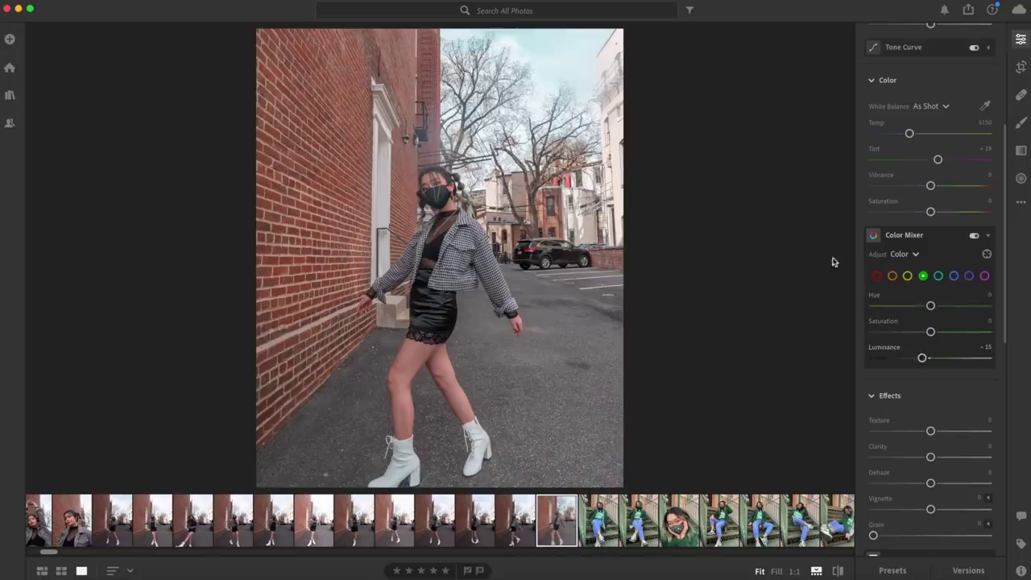
Split-tone the photo with a faint green tint in the shadows and a warm yellow tint in the highlights.
scroll(878, 311, "down", 5)
left_click(910, 377)
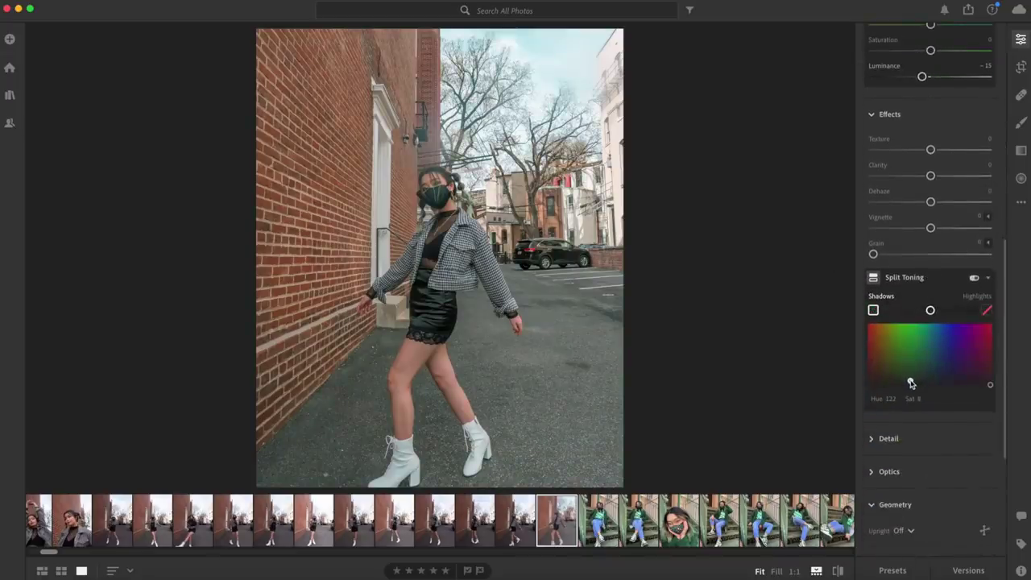
left_click(986, 310)
left_click(879, 373)
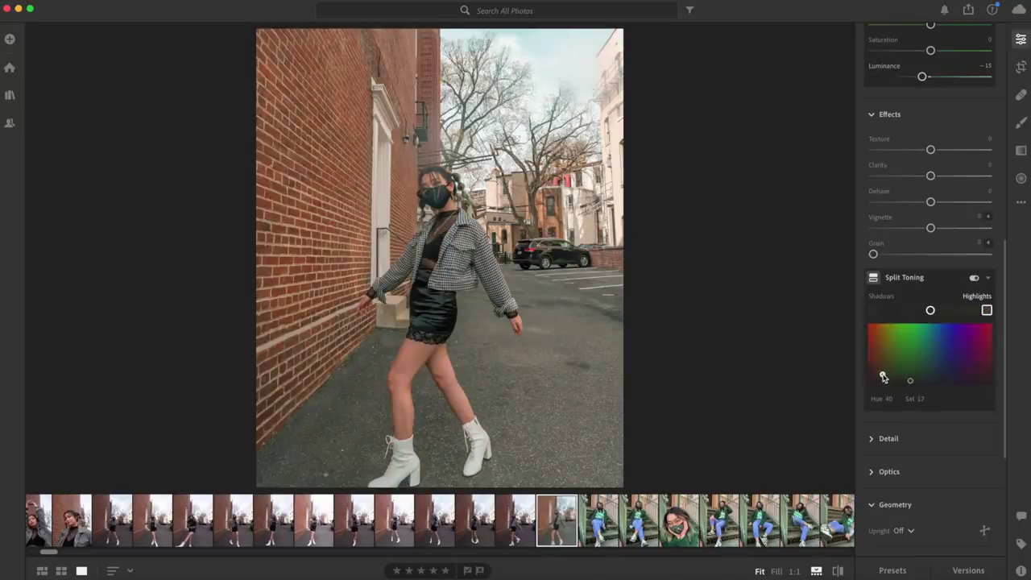
Fine-tune the exposure and lower the Highlights to −96 and the Whites to −74.
scroll(928, 200, "up", 10)
left_click_drag(929, 139, 935, 139)
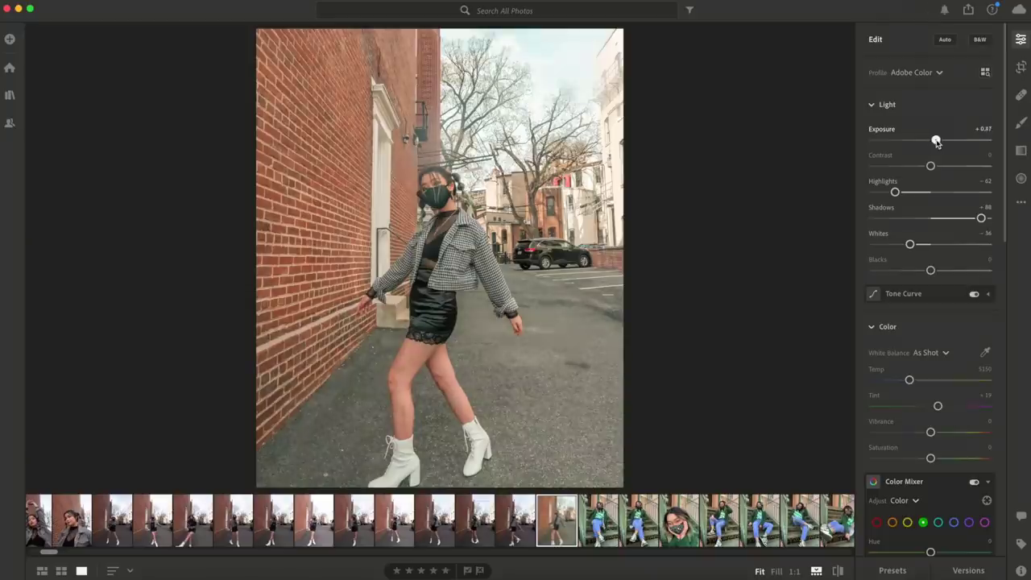
left_click_drag(896, 191, 875, 194)
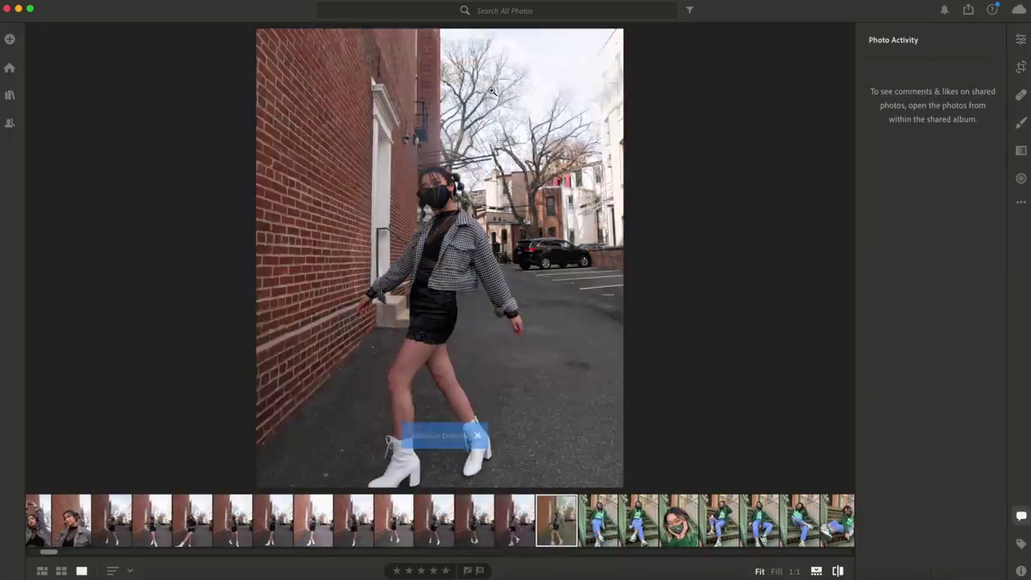
Compare the edited alley photo with its original version several times.
key("backslash")
key("backslash")
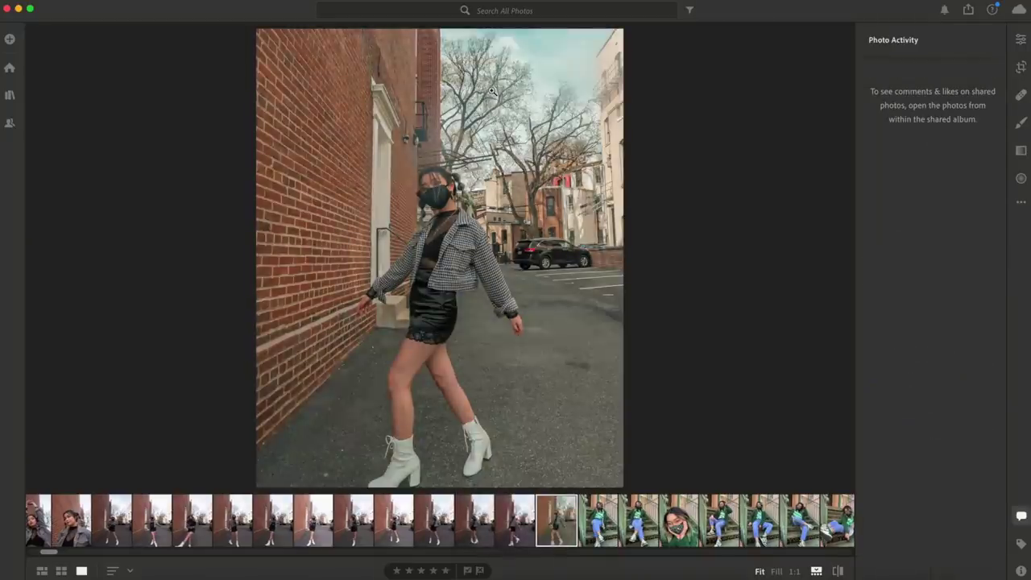
key("backslash")
key("backslash")
key("backslash")
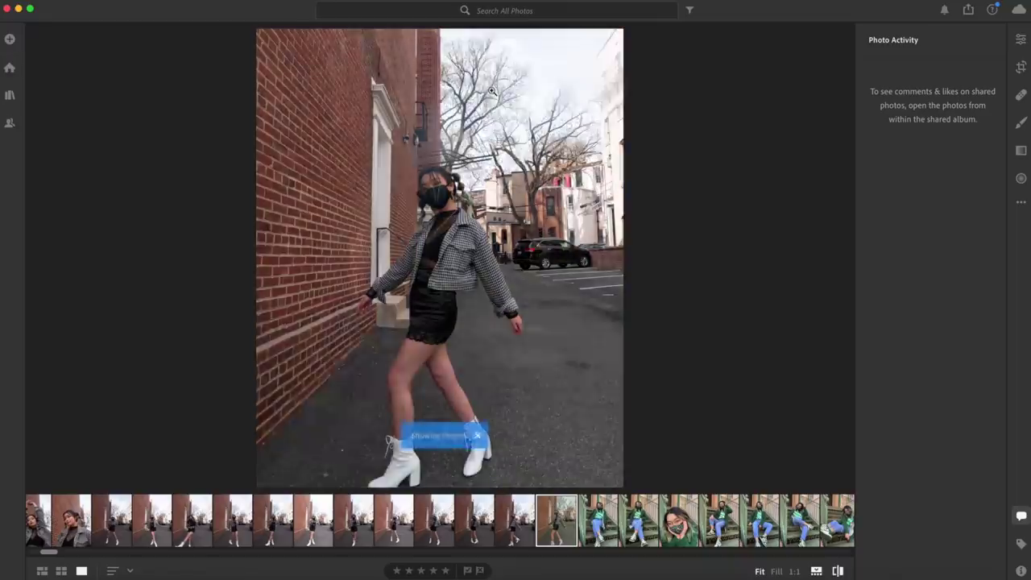
key("backslash")
key("backslash")
key("backslash")
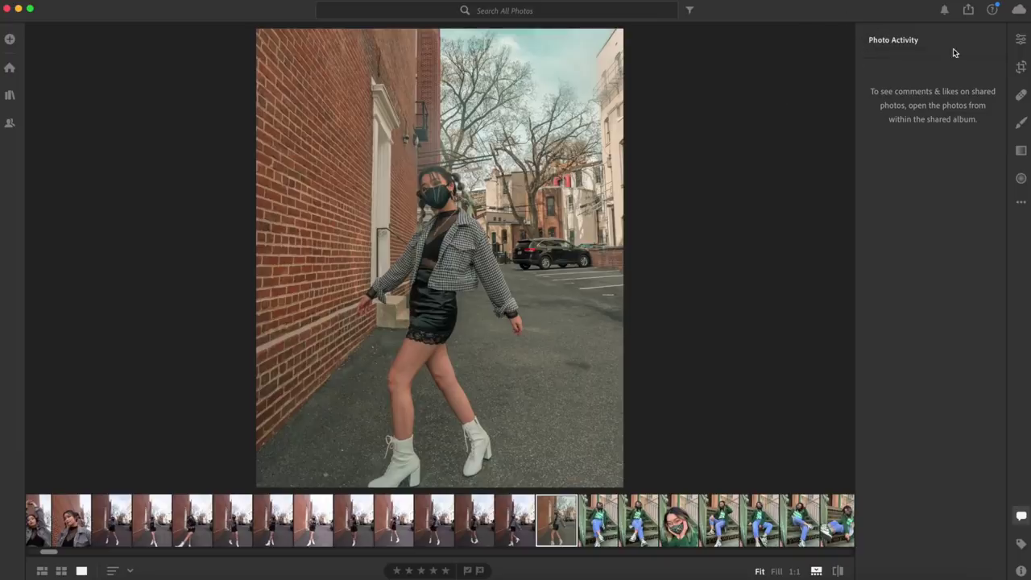
Set the orange channel to hue −3, saturation +12 and luminance −9 in the Color Mixer.
left_click(1020, 39)
scroll(924, 356, "down", 1)
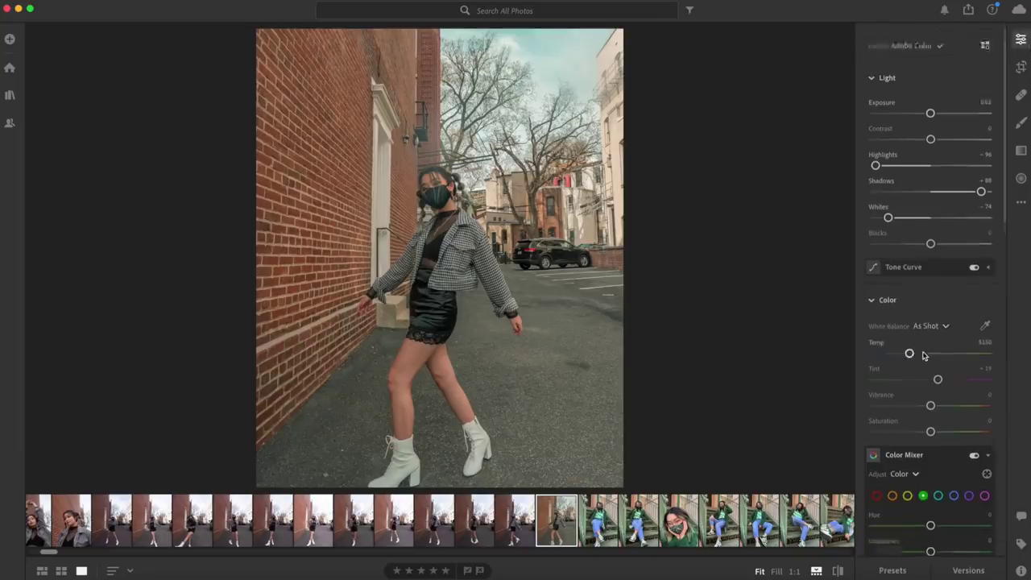
scroll(925, 355, "down", 3)
left_click(892, 343)
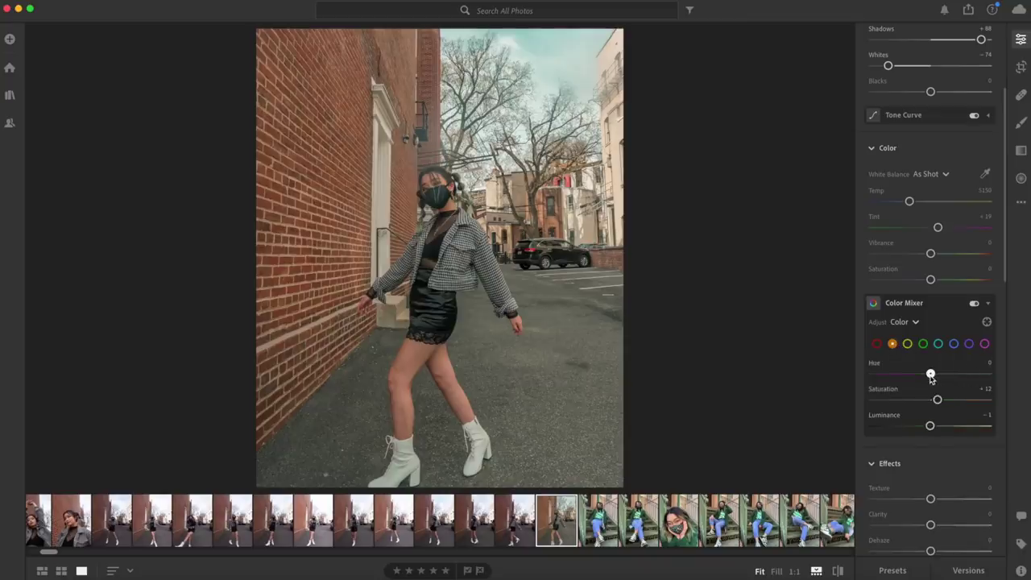
Paste the alley photo's edit settings onto the portrait with the hand reaching toward the camera and review its adjustments.
left_click(72, 522)
key("Left")
key("Left")
key("Left")
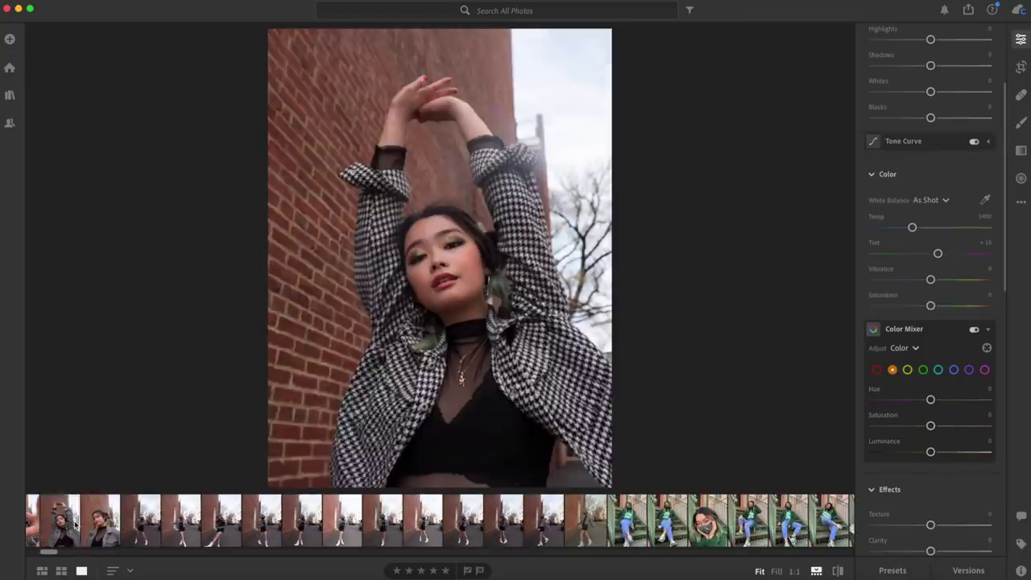
key("Right")
key("super+v")
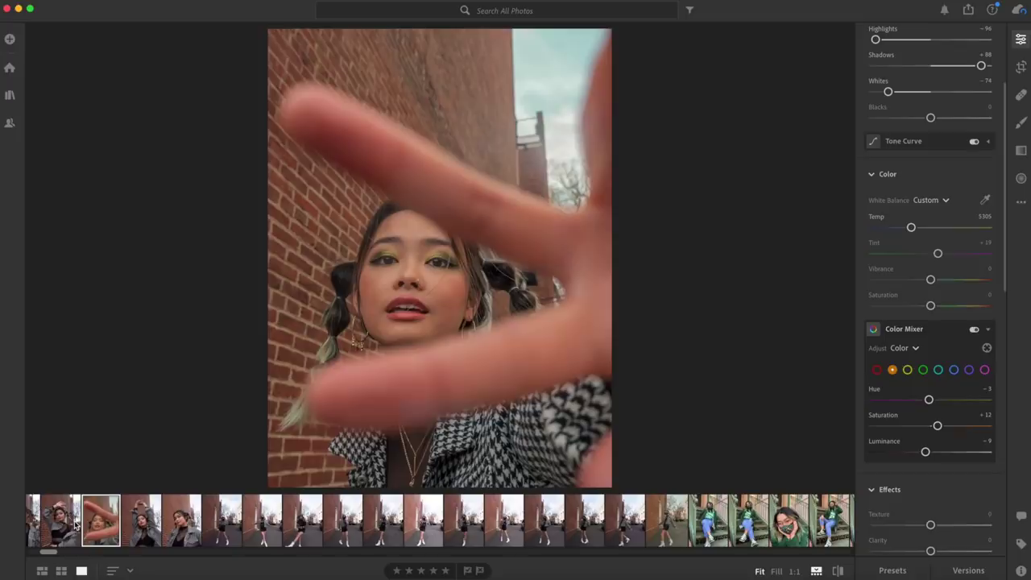
scroll(993, 263, "down", 1)
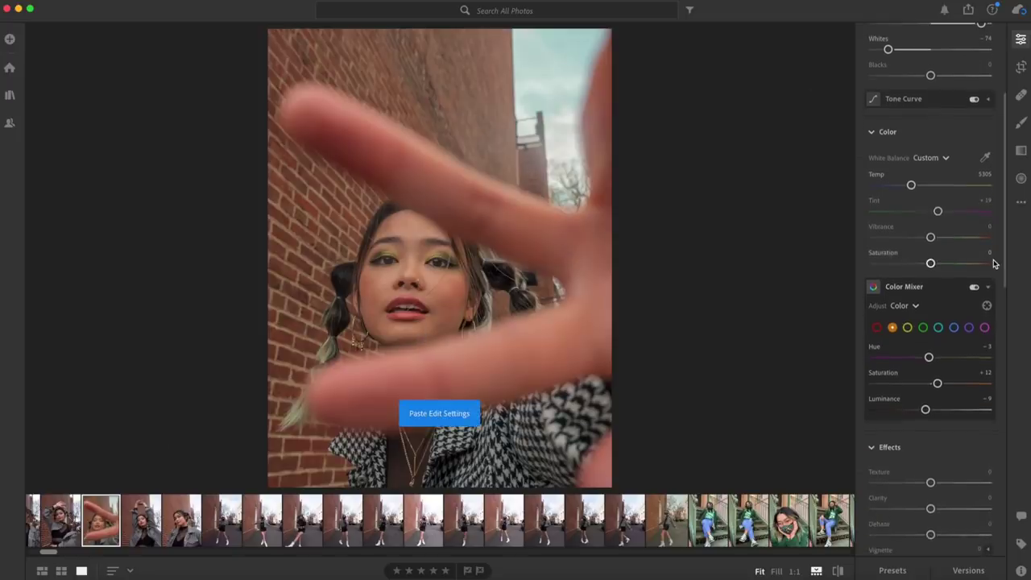
scroll(961, 258, "down", 3)
scroll(961, 255, "down", 2)
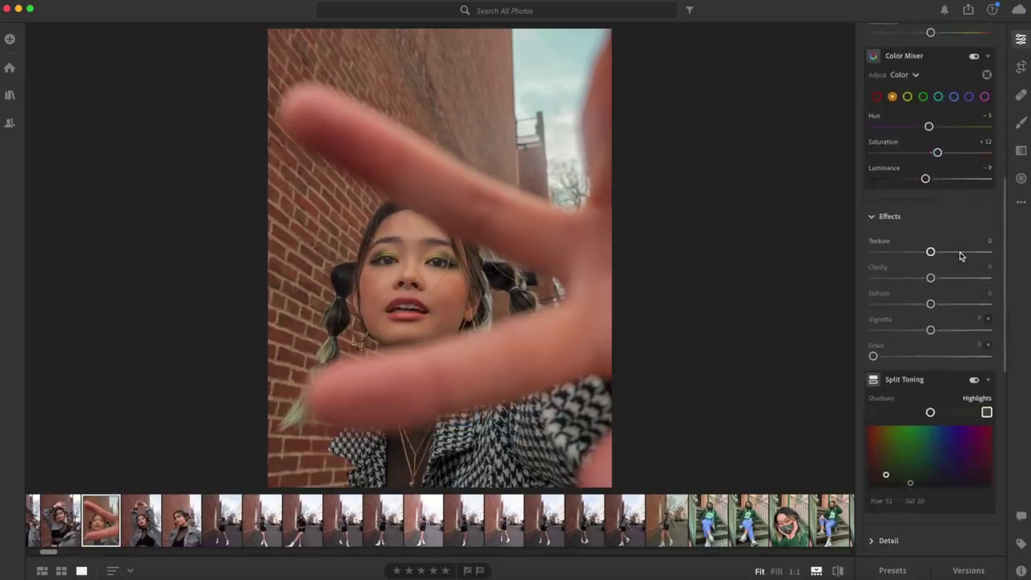
scroll(960, 254, "up", 5)
Paste the same edit settings onto the photo of the woman sitting on the doorstep and reduce its tint slightly.
left_click(393, 522)
key("super+v")
scroll(911, 202, "up", 10)
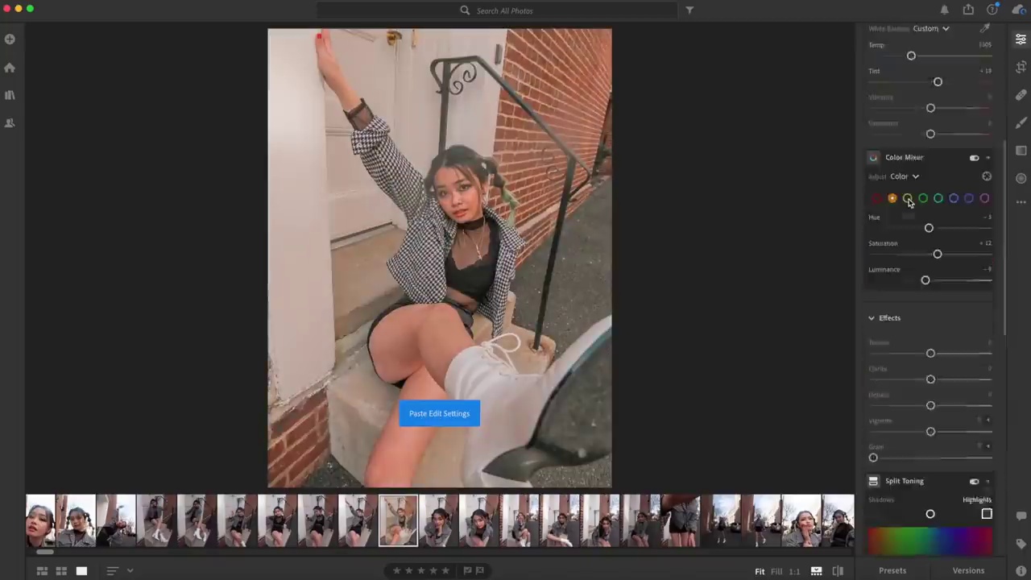
left_click_drag(937, 86, 933, 87)
Crop the doorstep photo to the 4 x 5 / 8 x 10 aspect ratio.
left_click(1021, 67)
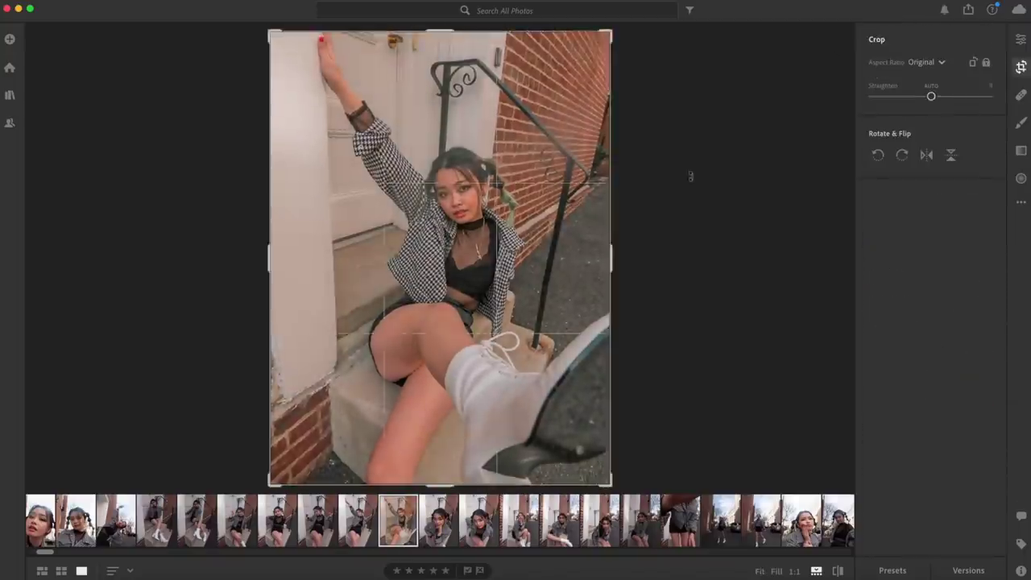
left_click(926, 62)
left_click(926, 152)
left_click_drag(521, 264, 719, 261)
key("Return")
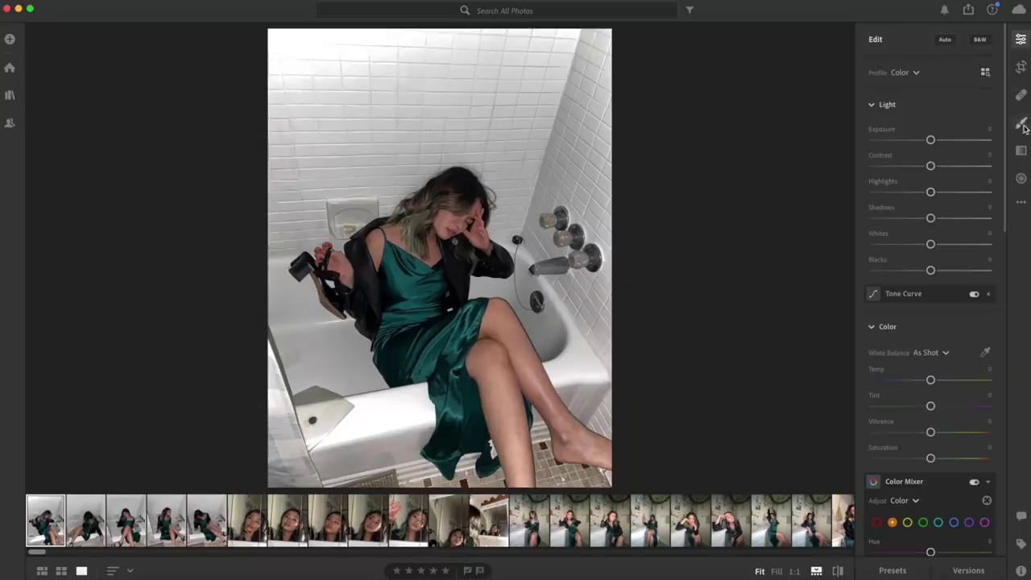
Set the bathtub photo's Shadows to +32 and Whites to −89, and lower its Highlights and Exposure.
left_click_drag(894, 245, 880, 244)
left_click_drag(930, 218, 947, 218)
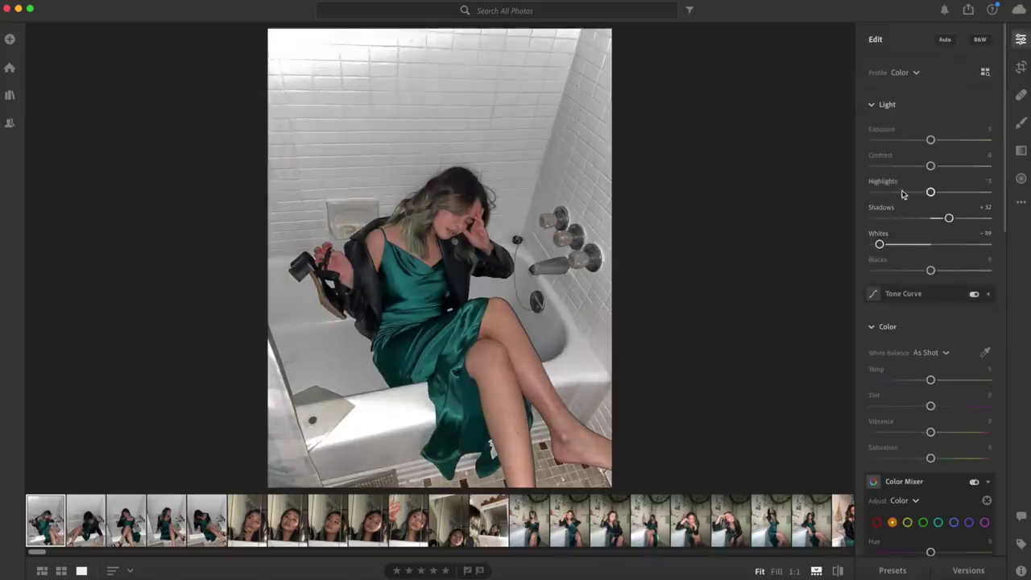
left_click(906, 192)
left_click_drag(930, 139, 927, 140)
left_click_drag(907, 191, 898, 192)
scroll(900, 198, "down", 7)
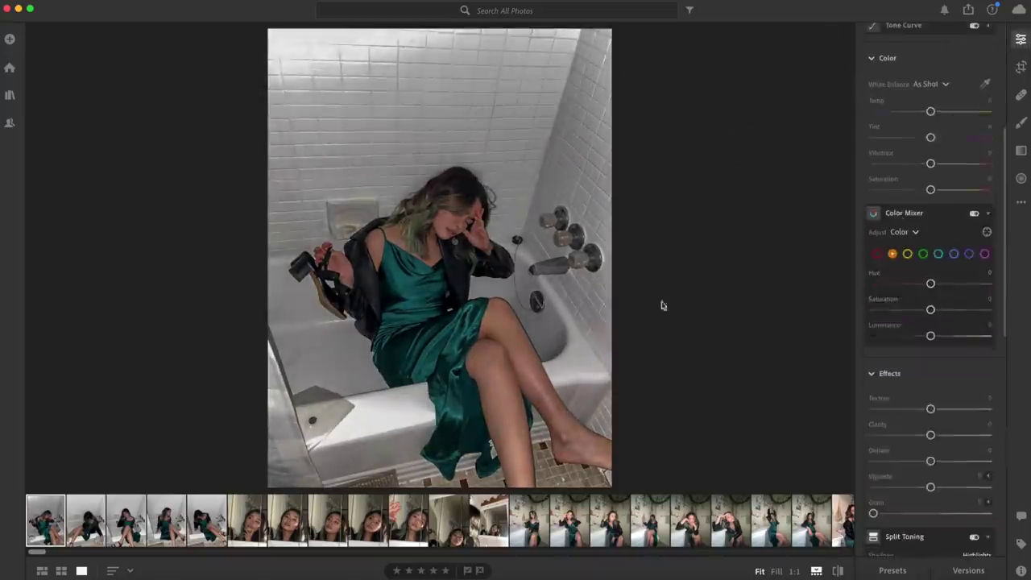
Crop the bathtub photo to 4 x 5 and cover the dress's white tag using a size 55 Clone patch sampled from the green fabric.
key("c")
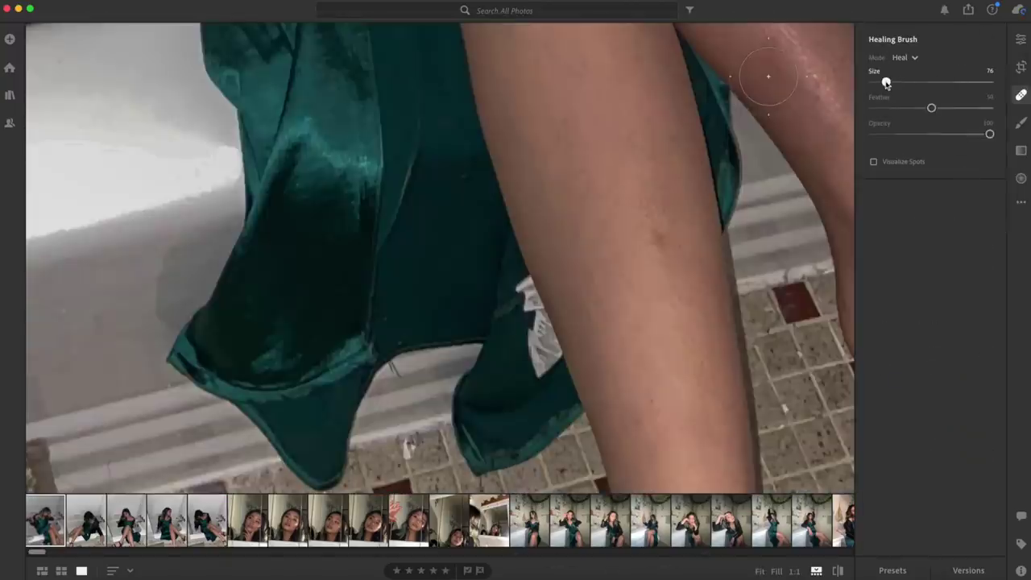
left_click_drag(886, 81, 879, 82)
mouse_move(524, 286)
left_mouse_down()
mouse_move(549, 372)
mouse_move(527, 322)
left_mouse_up()
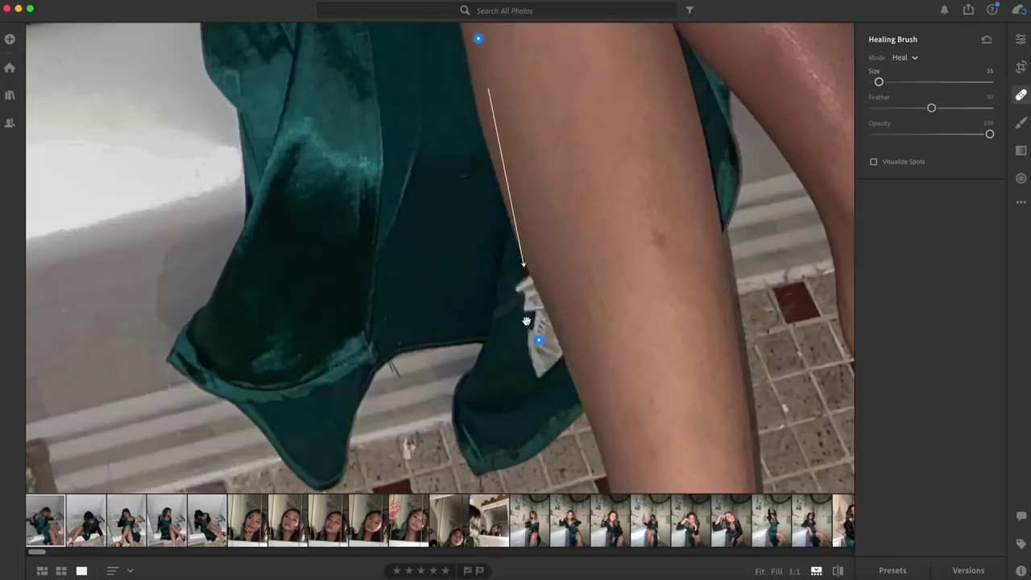
left_click_drag(482, 43, 435, 172)
left_click_drag(448, 90, 446, 203)
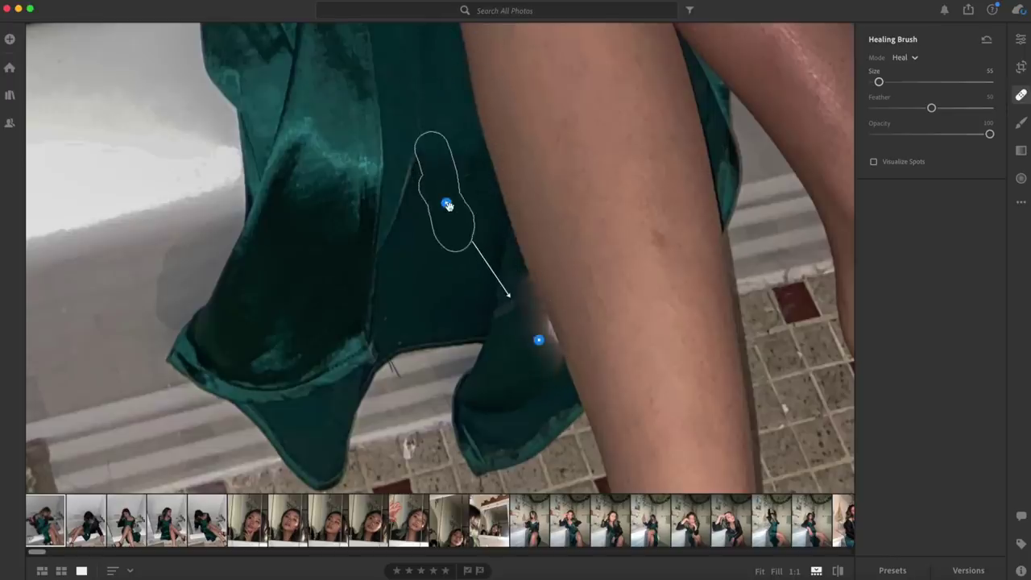
left_click(911, 58)
left_click(910, 78)
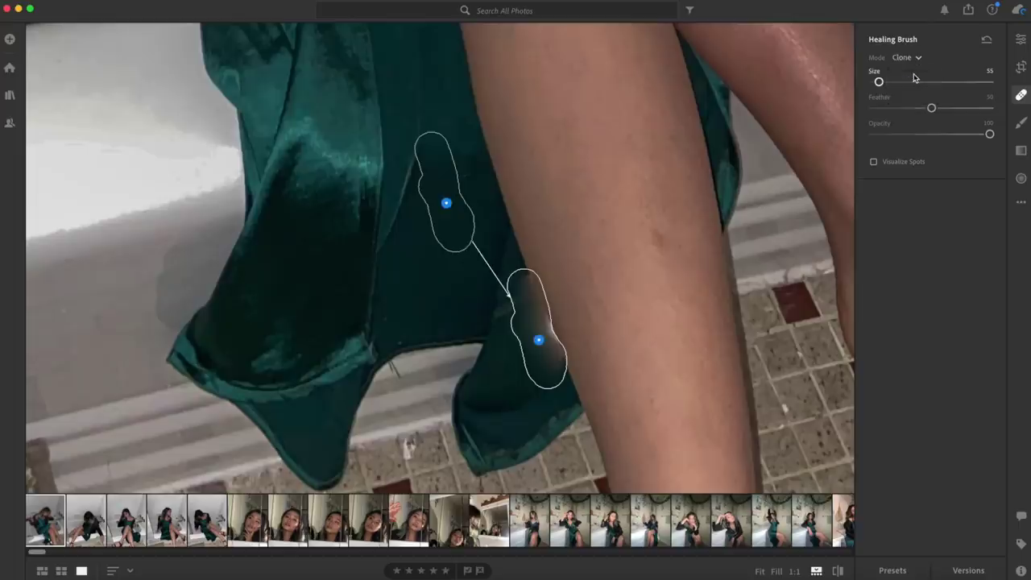
key("z")
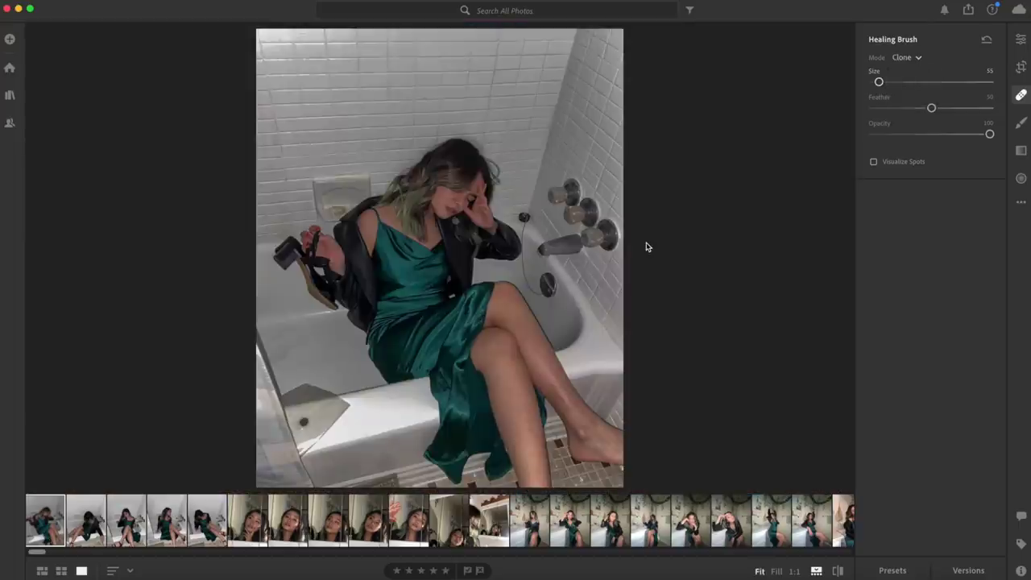
Correct the perspective of the bathtub photo by setting its Geometry Distortion to +7.
left_click(1024, 42)
scroll(936, 265, "down", 10)
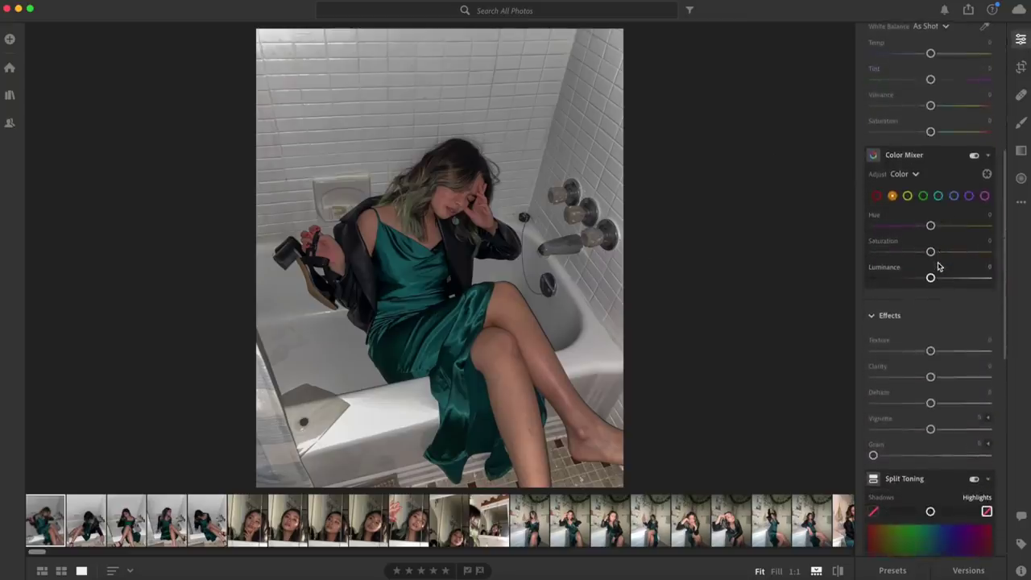
scroll(931, 339, "down", 10)
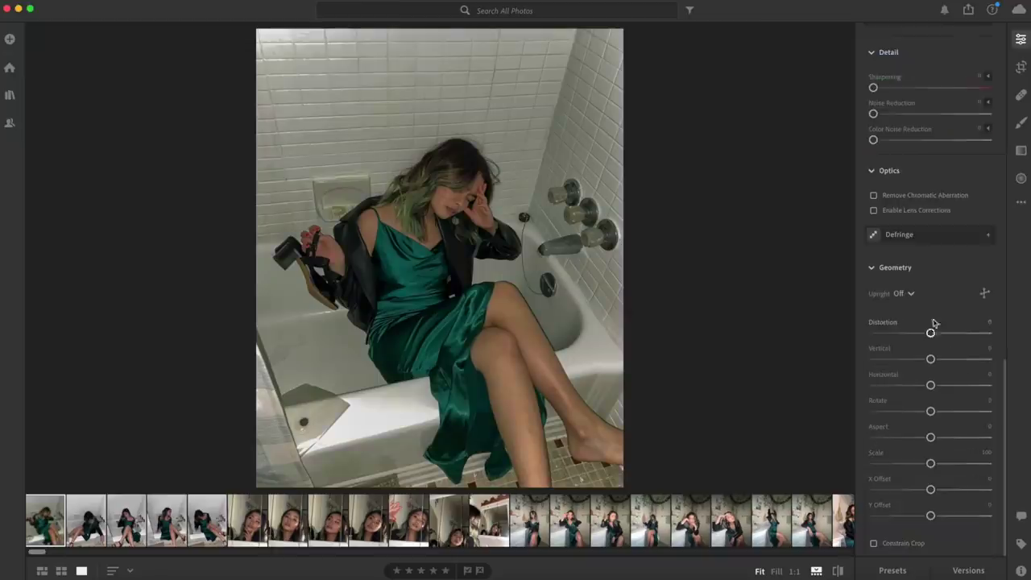
left_click_drag(930, 332, 932, 337)
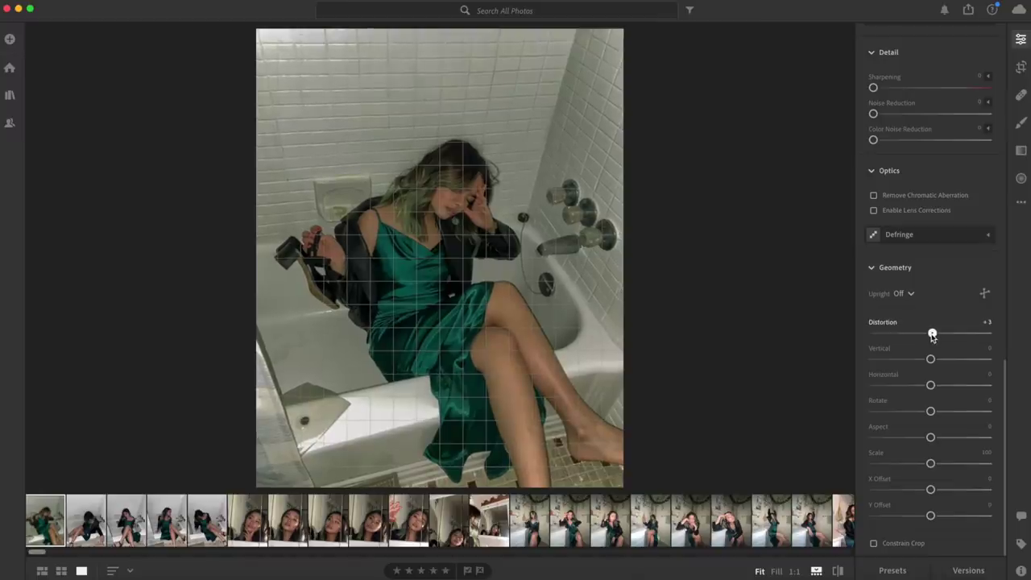
left_click_drag(931, 337, 934, 336)
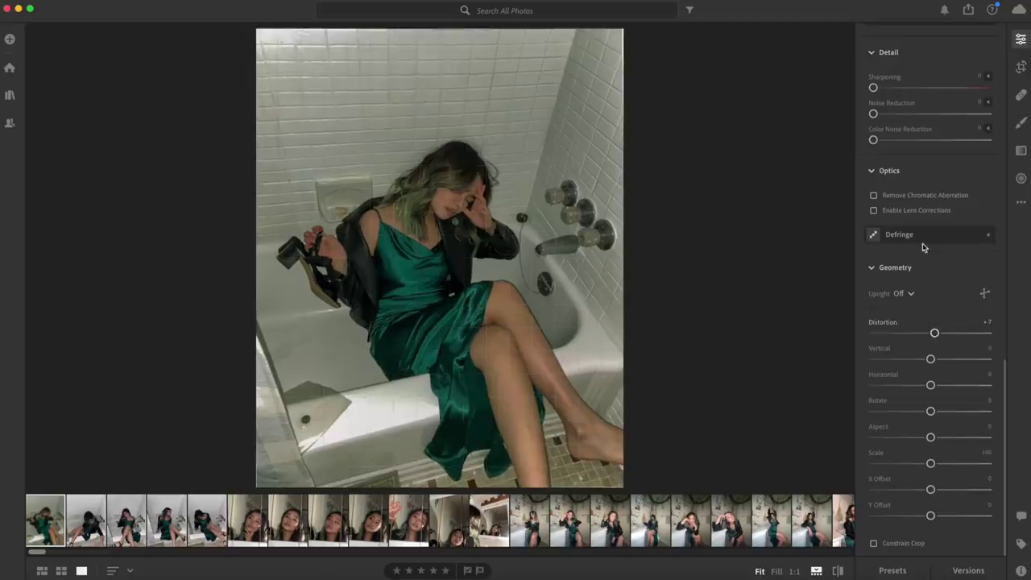
Apply the user preset "nectarine" to the photo of the woman crouching in the cereal aisle and dismiss the preset tip.
left_click(894, 571)
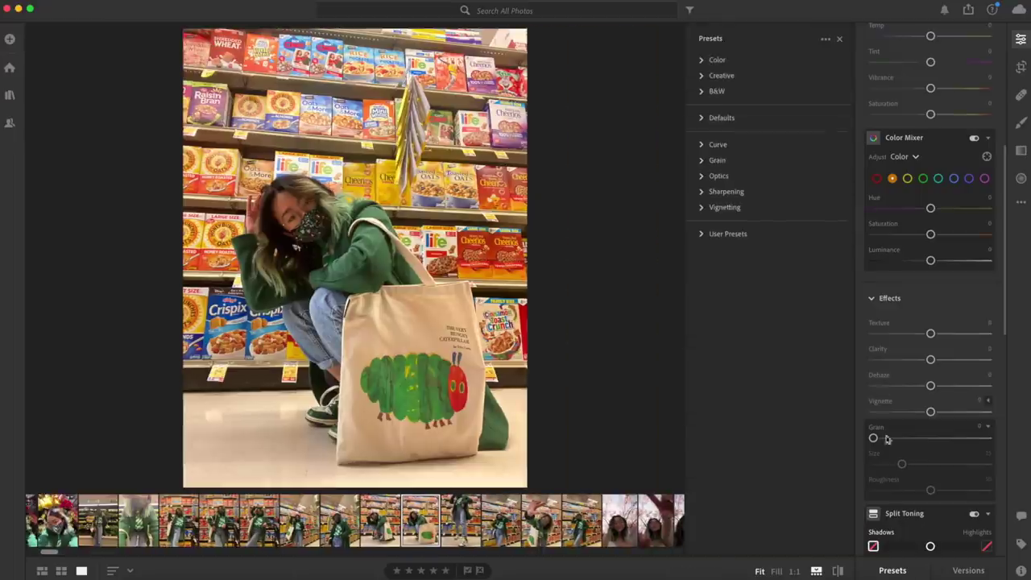
left_click(701, 63)
left_click(701, 64)
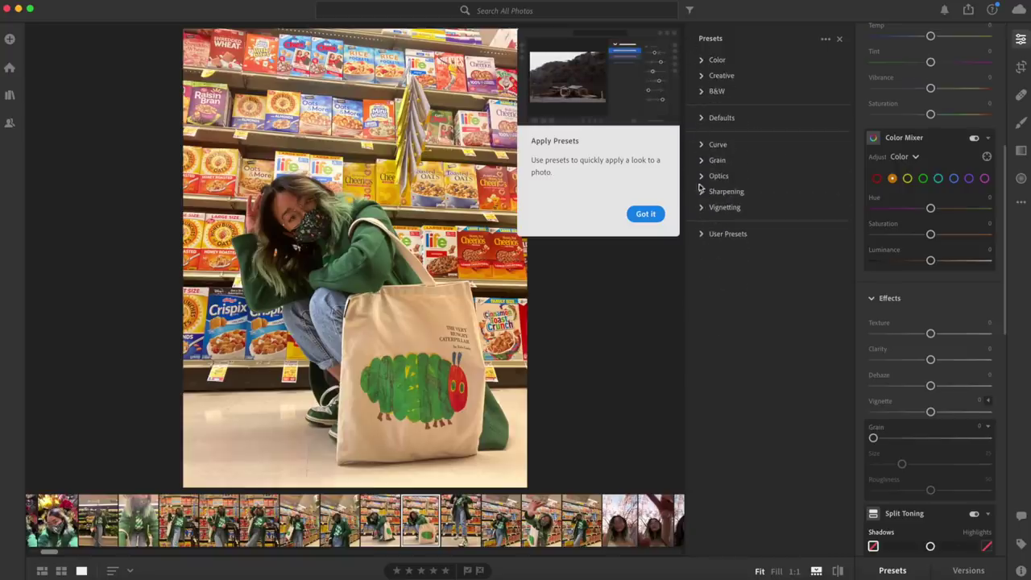
left_click(701, 233)
scroll(715, 402, "down", 3)
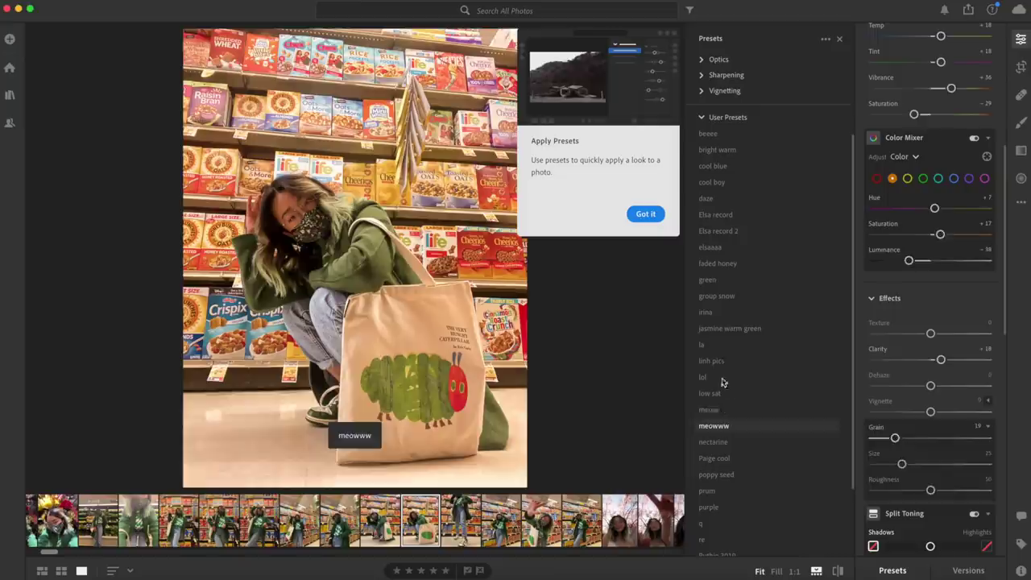
left_click(719, 445)
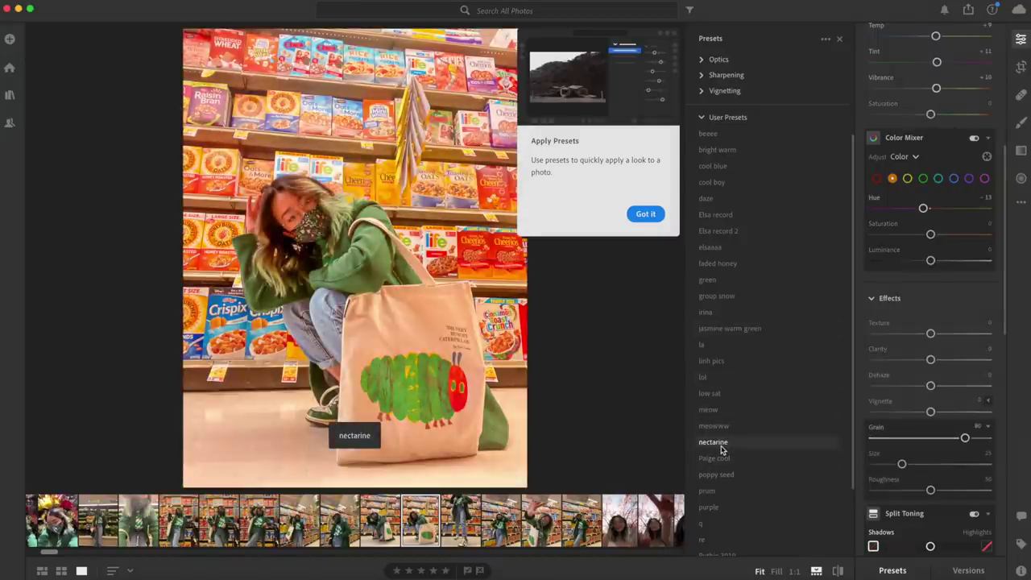
left_click(720, 446)
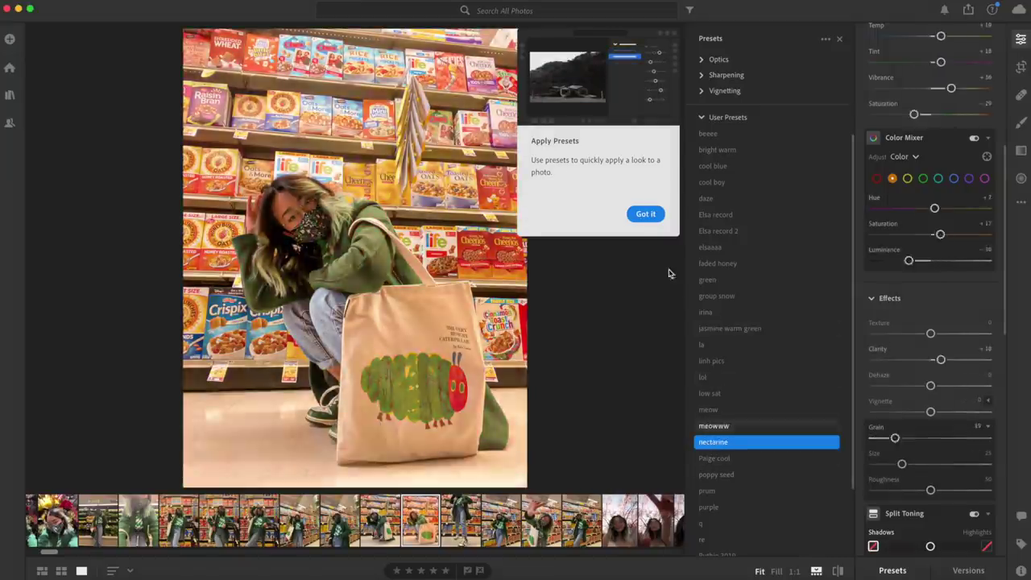
left_click(646, 215)
Reduce the cereal-aisle photo's Tint to +8, lower its Exposure, Highlights, Shadows and Whites, raise its Blacks, and compare with the original.
scroll(932, 121, "up", 5)
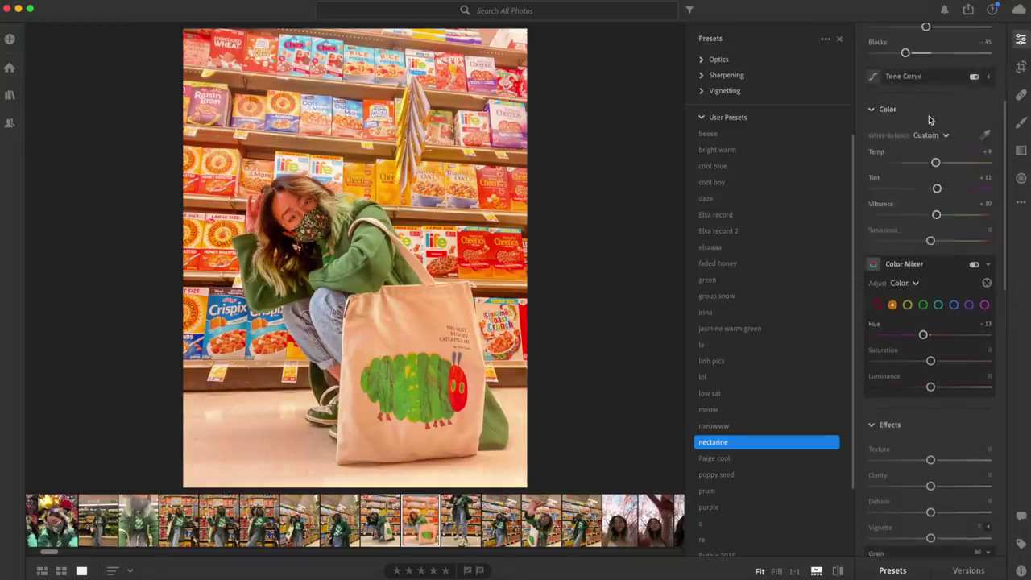
left_click_drag(936, 263, 936, 290)
scroll(934, 241, "up", 3)
left_click_drag(972, 218, 966, 218)
left_click_drag(894, 192, 878, 191)
left_click_drag(935, 140, 931, 141)
left_click_drag(911, 244, 878, 244)
left_click_drag(967, 219, 969, 219)
left_click_drag(904, 269, 922, 237)
key("backslash")
Set the yellows in the cereal-aisle photo's Color Mixer to Hue −16, Saturation −23 and Luminance −6.
scroll(930, 381, "down", 5)
scroll(926, 266, "up", 1)
left_click_drag(930, 308, 919, 286)
scroll(920, 285, "down", 6)
scroll(919, 288, "up", 10)
scroll(920, 290, "down", 10)
scroll(926, 322, "up", 3)
scroll(924, 237, "up", 3)
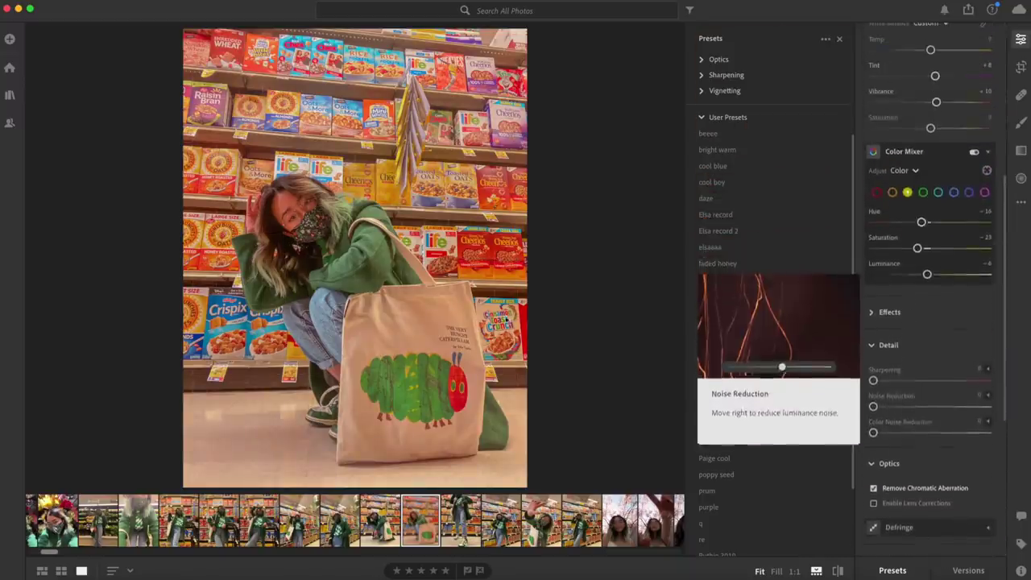
Straighten the cereal-aisle photo by +0.39, crop it closer around the crouching woman and tote bag, and open the aspect ratio choices.
left_click(451, 314)
left_click(451, 314)
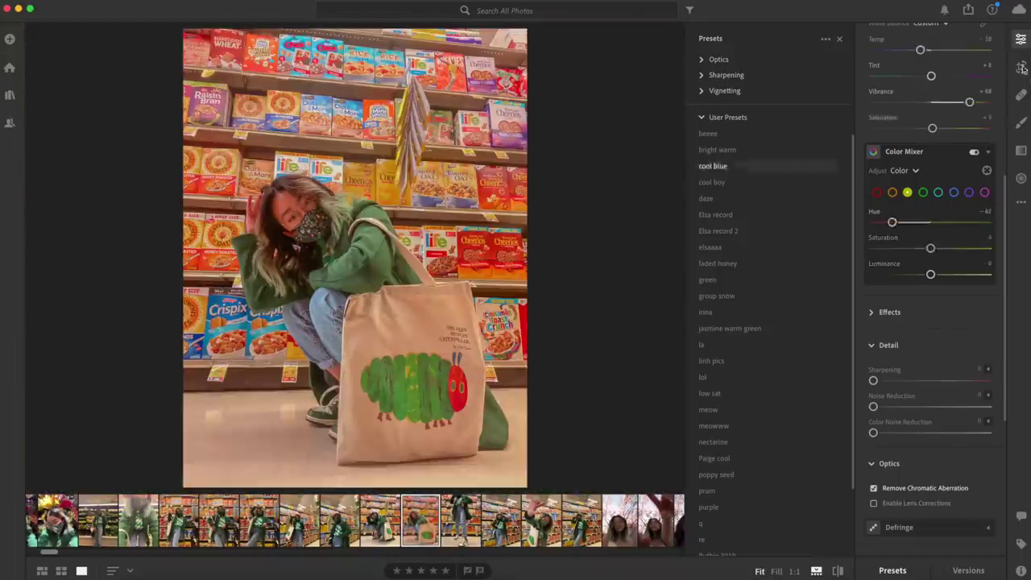
key("c")
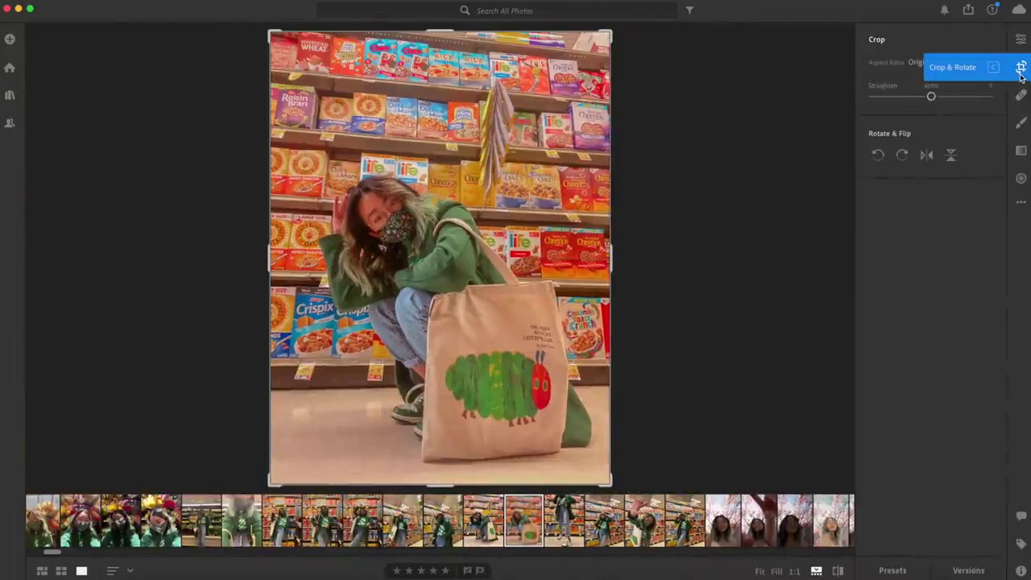
mouse_move(682, 166)
left_mouse_down()
mouse_move(672, 166)
mouse_move(674, 179)
mouse_move(681, 169)
left_mouse_up()
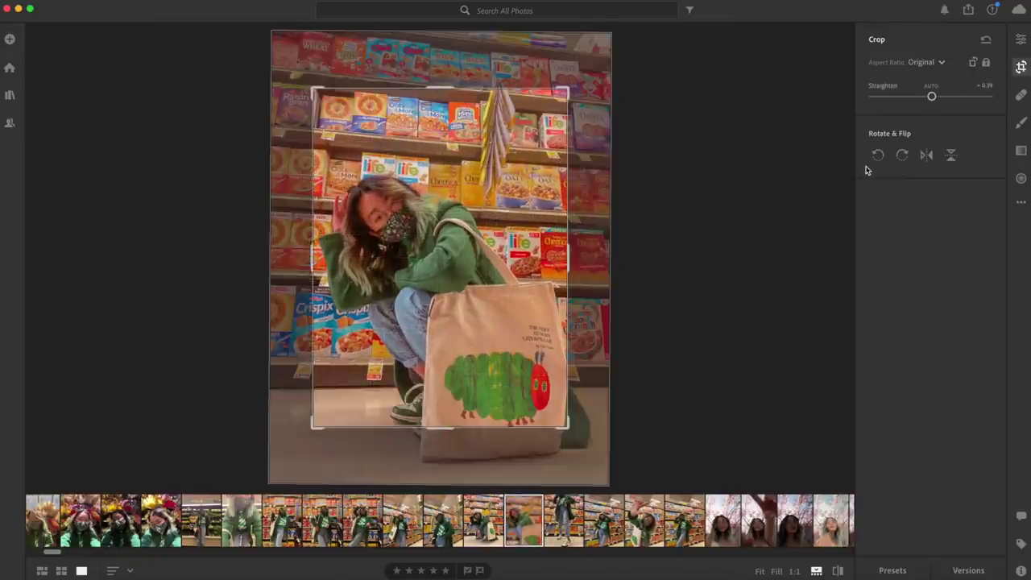
left_click(926, 62)
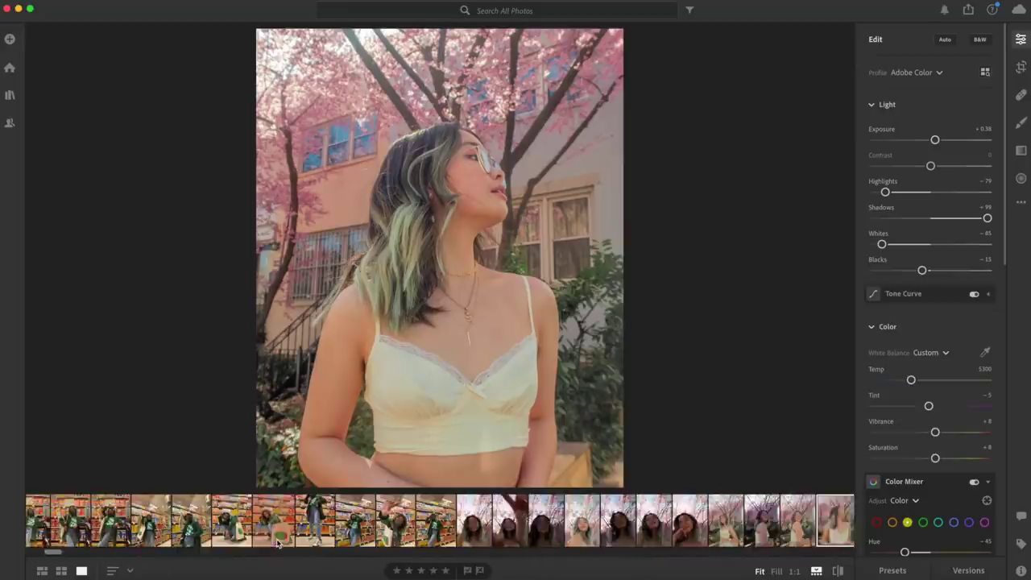
Open the cherry-blossom portrait of the woman facing the camera in glasses and examine its details at high magnification.
scroll(277, 543, "right", 10)
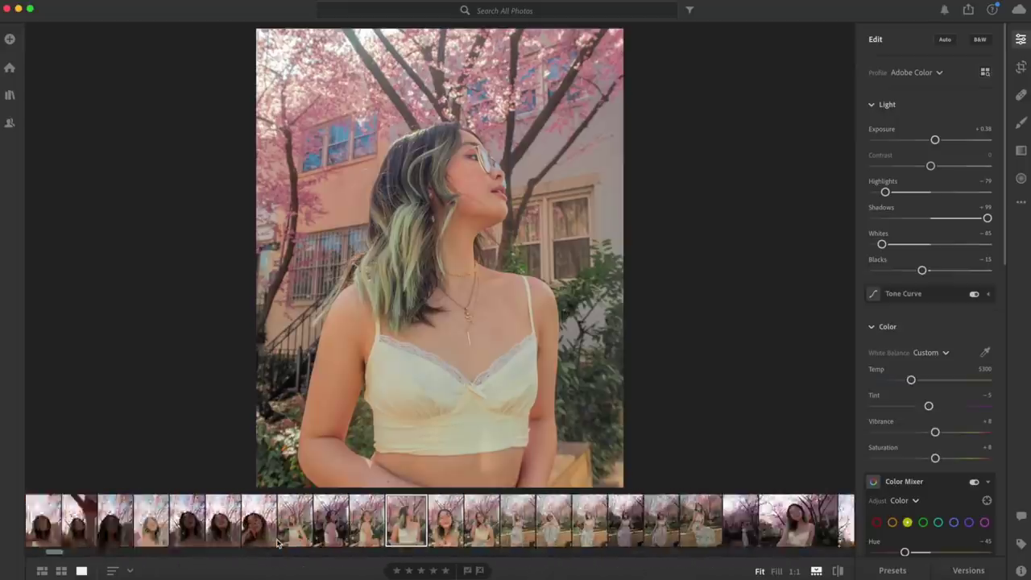
left_click(337, 525)
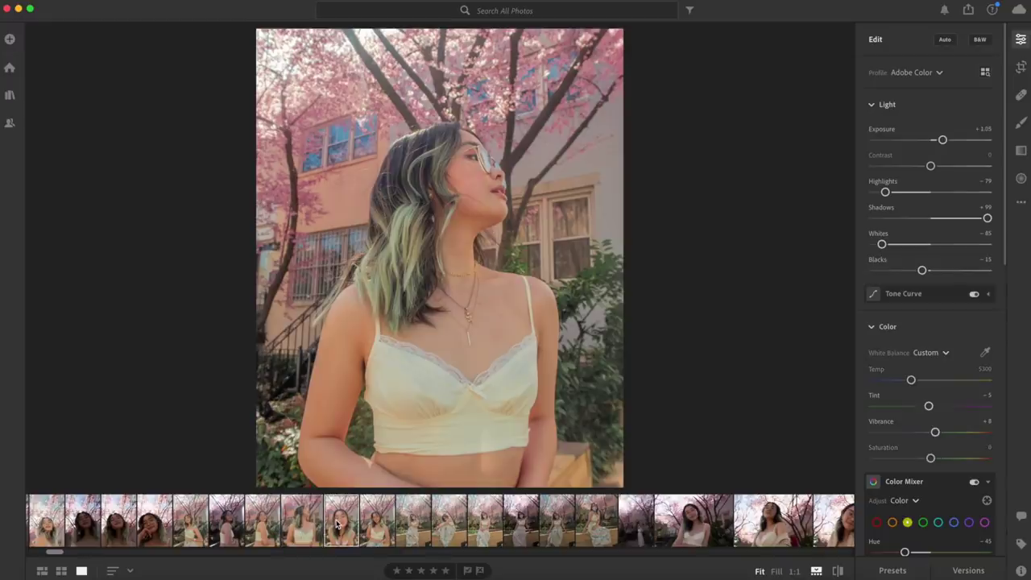
left_click(404, 381)
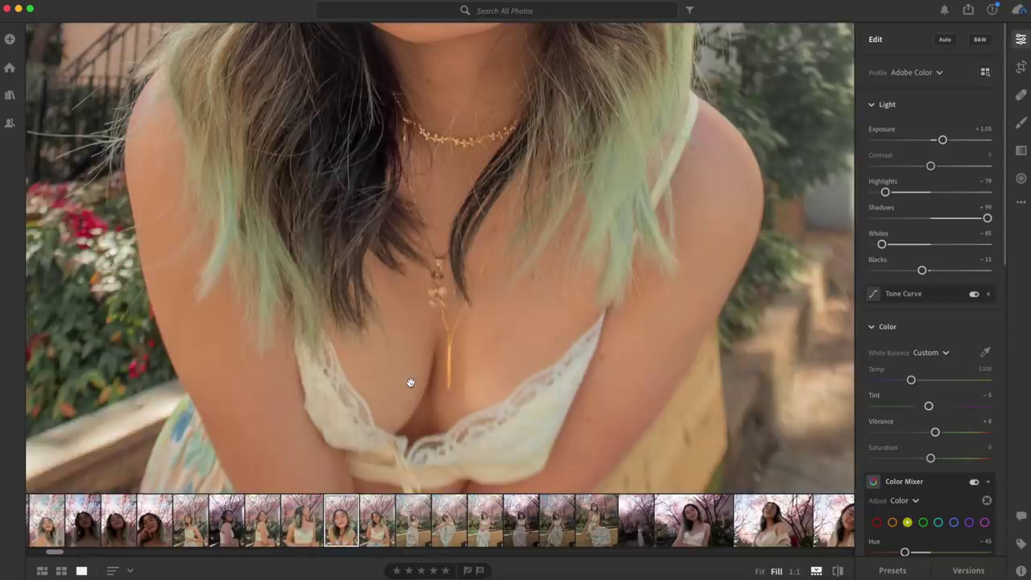
left_click(415, 384)
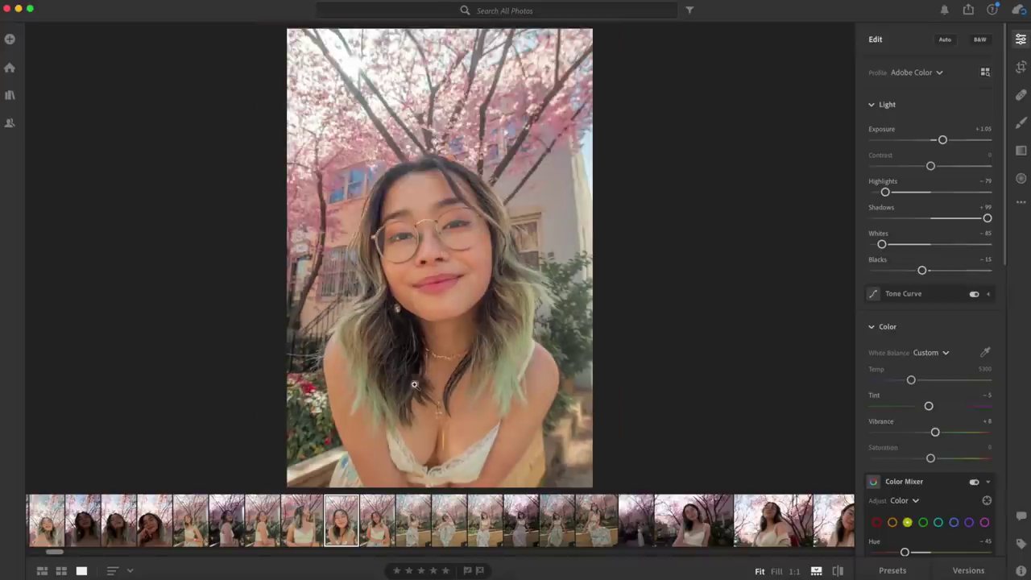
left_click(414, 382)
left_click_drag(720, 275, 7, 79)
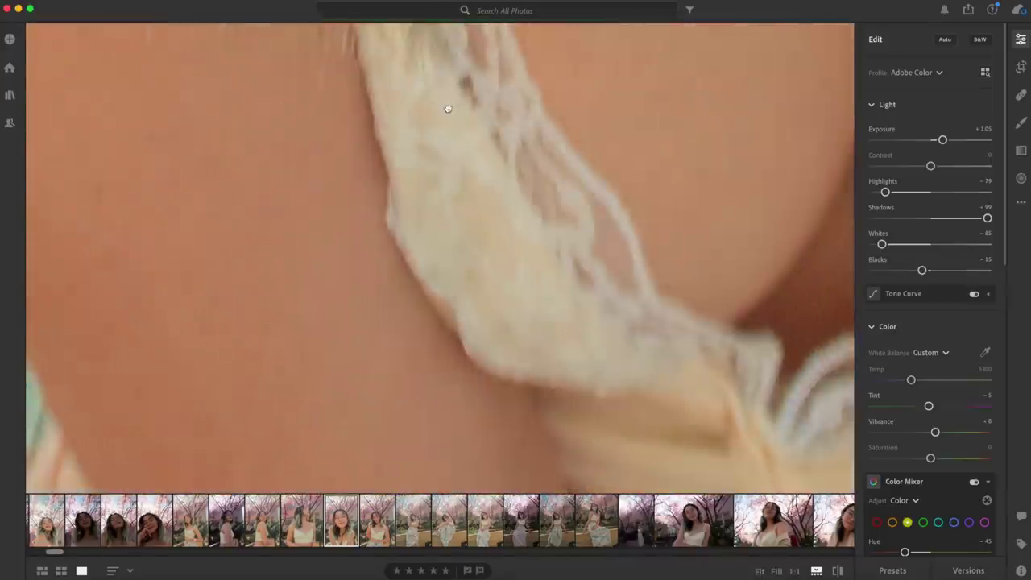
left_click_drag(451, 108, 76, 211)
left_click(75, 209)
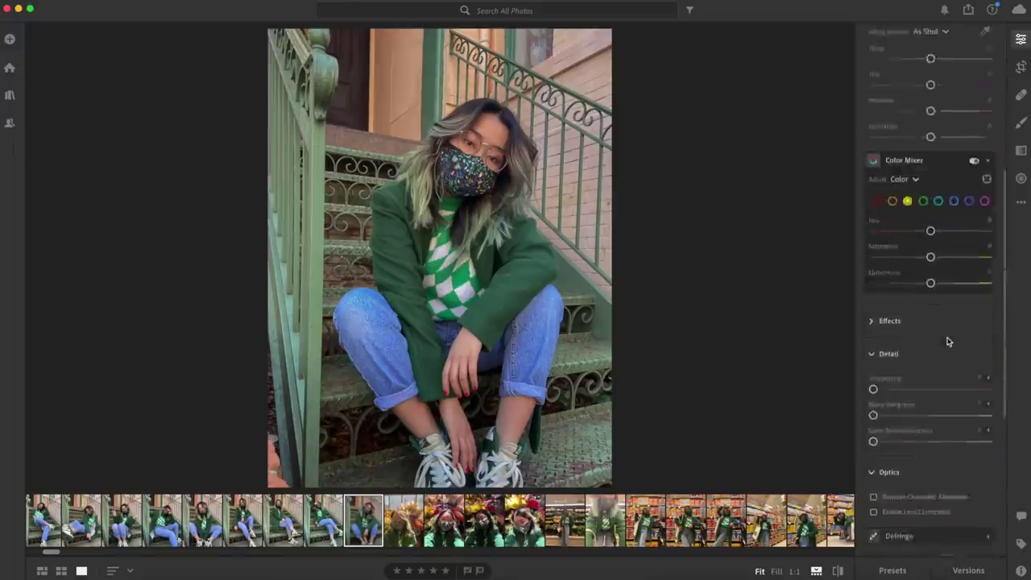
Set the Hue of the blues to −13 in the Color Mixer for the photo of the woman on the green stairs.
scroll(946, 338, "up", 1)
left_click_drag(930, 240, 924, 240)
scroll(873, 398, "down", 2)
scroll(874, 398, "down", 3)
scroll(875, 397, "up", 6)
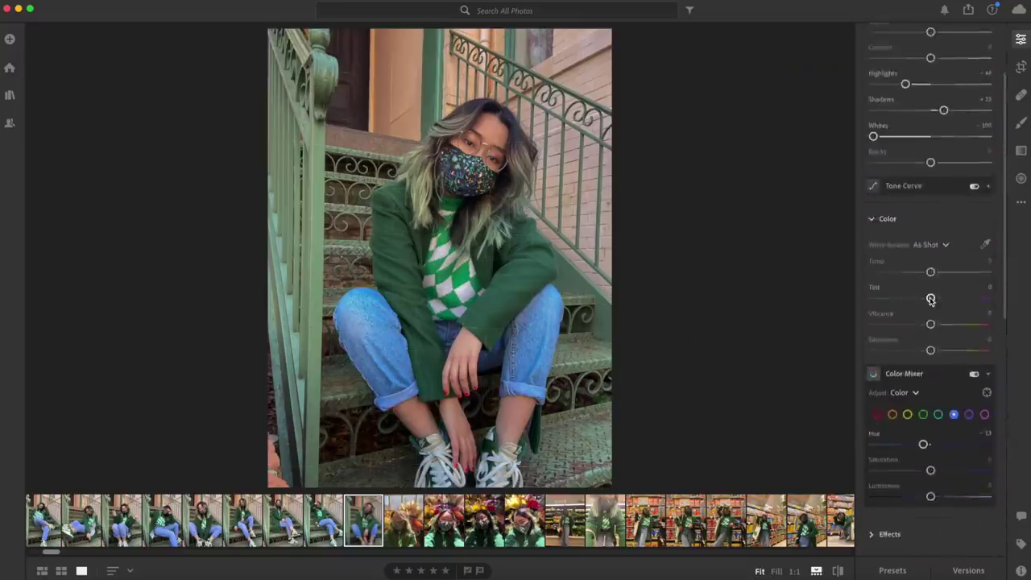
Give the stairs photo's shadows a faint warm split tone and fine-tune its color slightly.
scroll(930, 299, "down", 6)
left_click(872, 127)
mouse_move(892, 435)
left_mouse_down()
mouse_move(884, 427)
mouse_move(926, 386)
mouse_move(864, 407)
mouse_move(918, 442)
mouse_move(891, 443)
left_mouse_up()
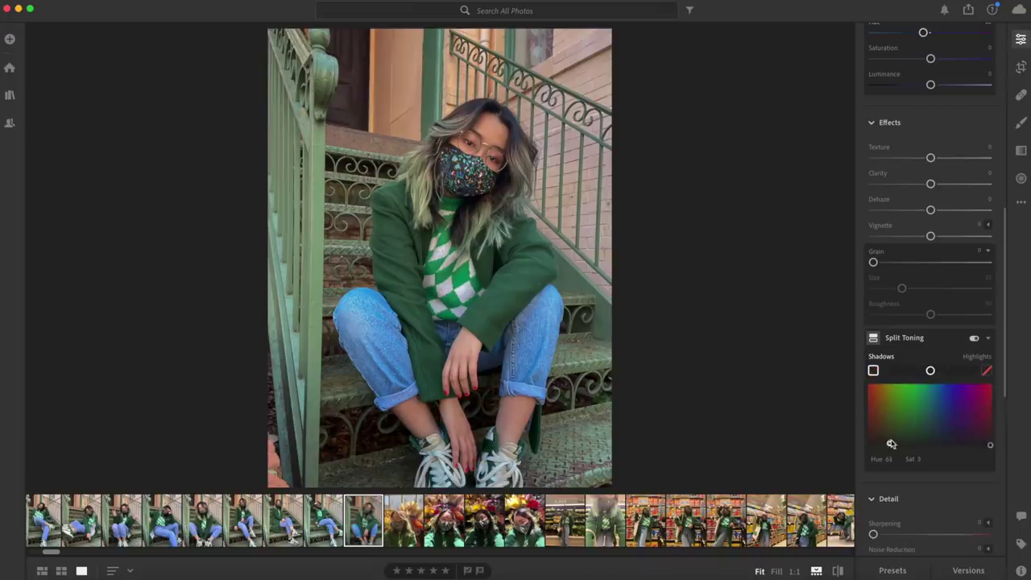
left_click_drag(899, 442, 878, 438)
scroll(947, 194, "up", 5)
left_click_drag(930, 192, 936, 192)
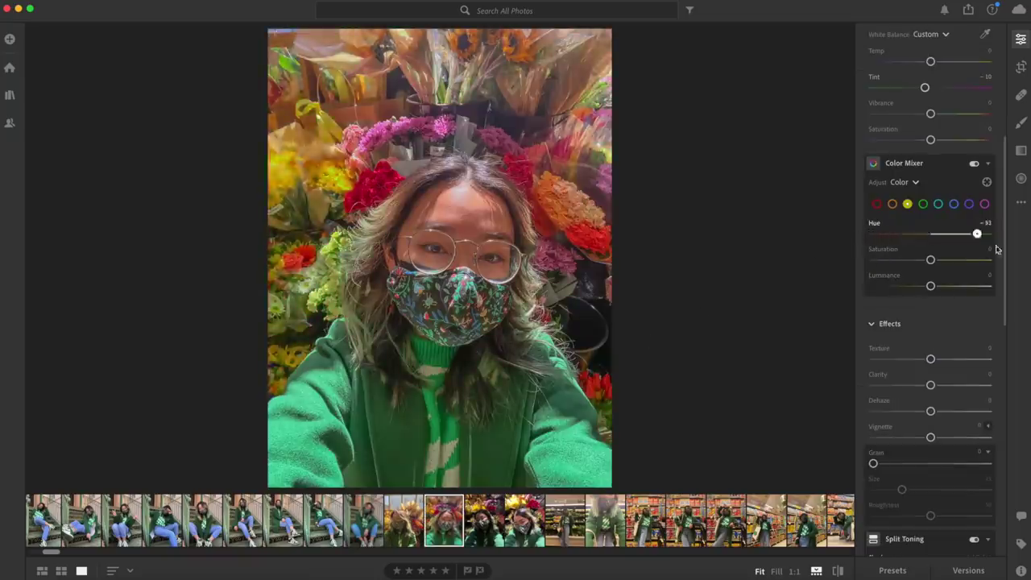
Adjust the yellows, reds and greens of the flower-stand selfie in the Color Mixer and give its shadows a faint split tone.
left_click_drag(977, 234, 928, 234)
left_click(876, 203)
left_click_drag(930, 259, 929, 259)
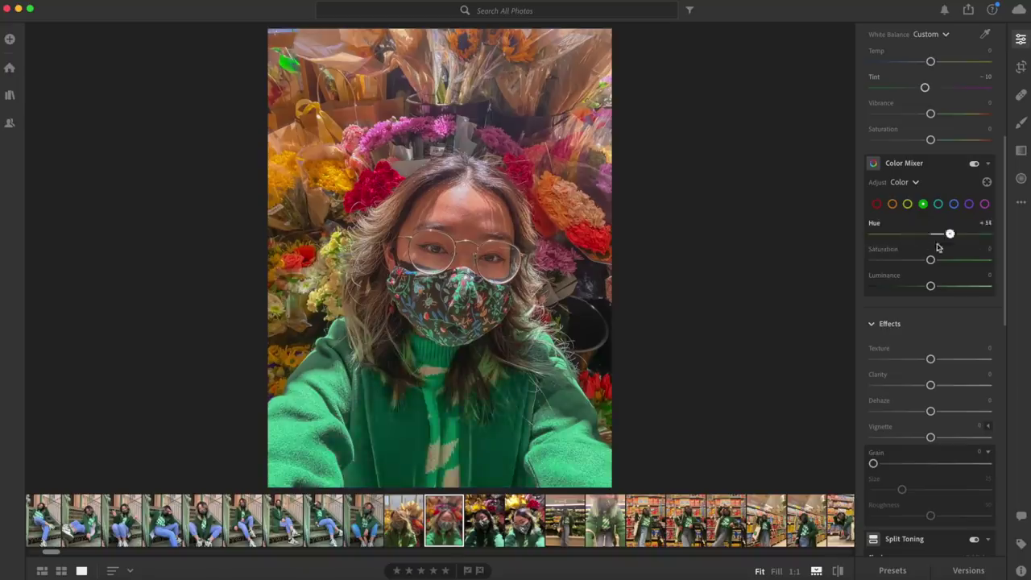
scroll(926, 322, "down", 5)
mouse_move(951, 378)
left_mouse_down()
mouse_move(892, 385)
mouse_move(931, 378)
left_mouse_up()
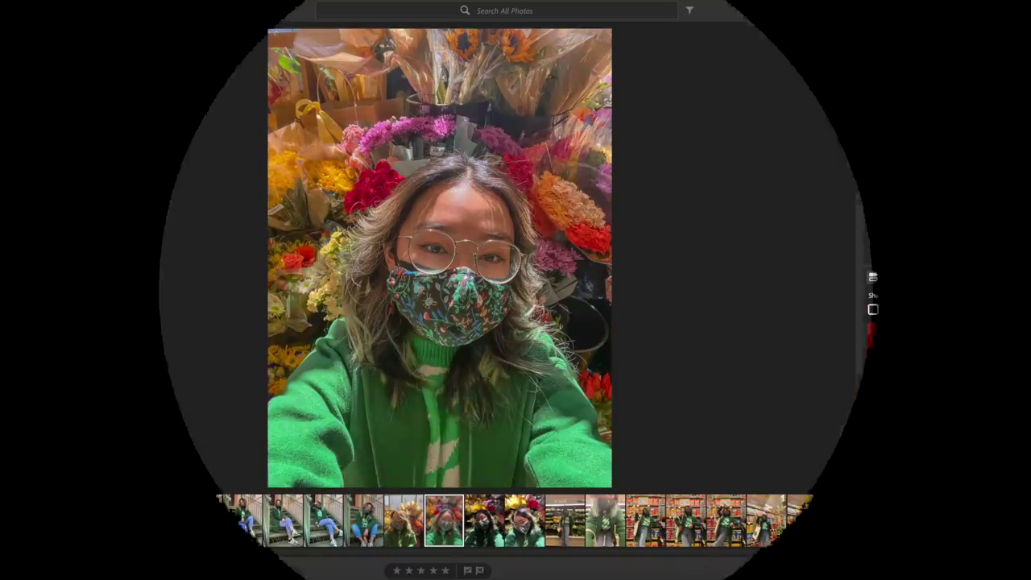